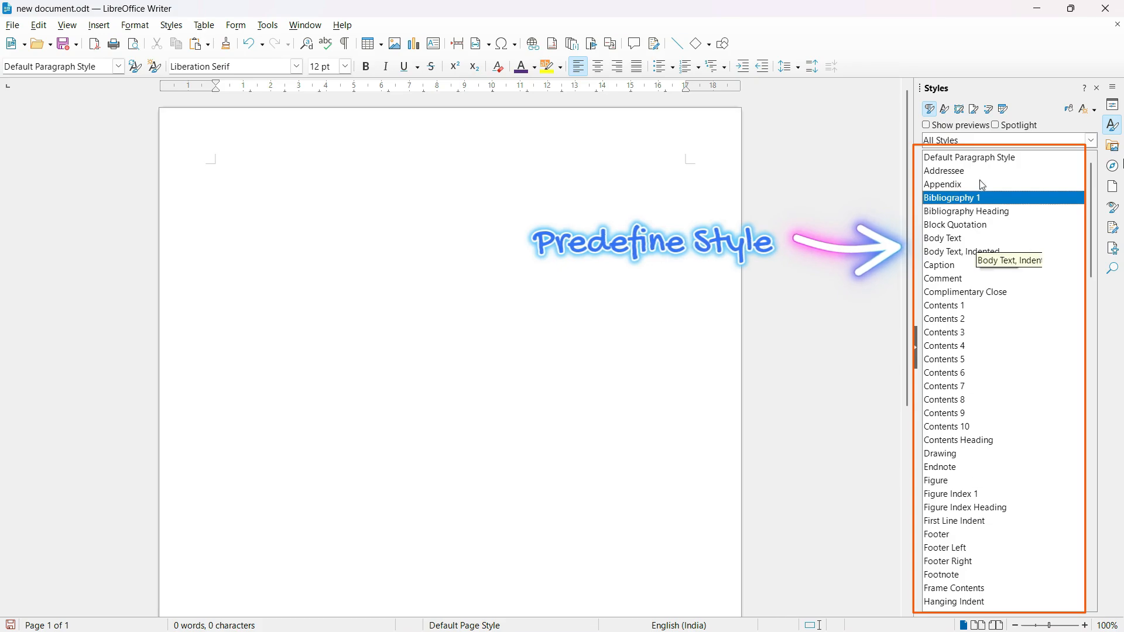
# Look through the predefined character styles and the full list of paragraph styles down to Title.
pyautogui.click(947, 110)
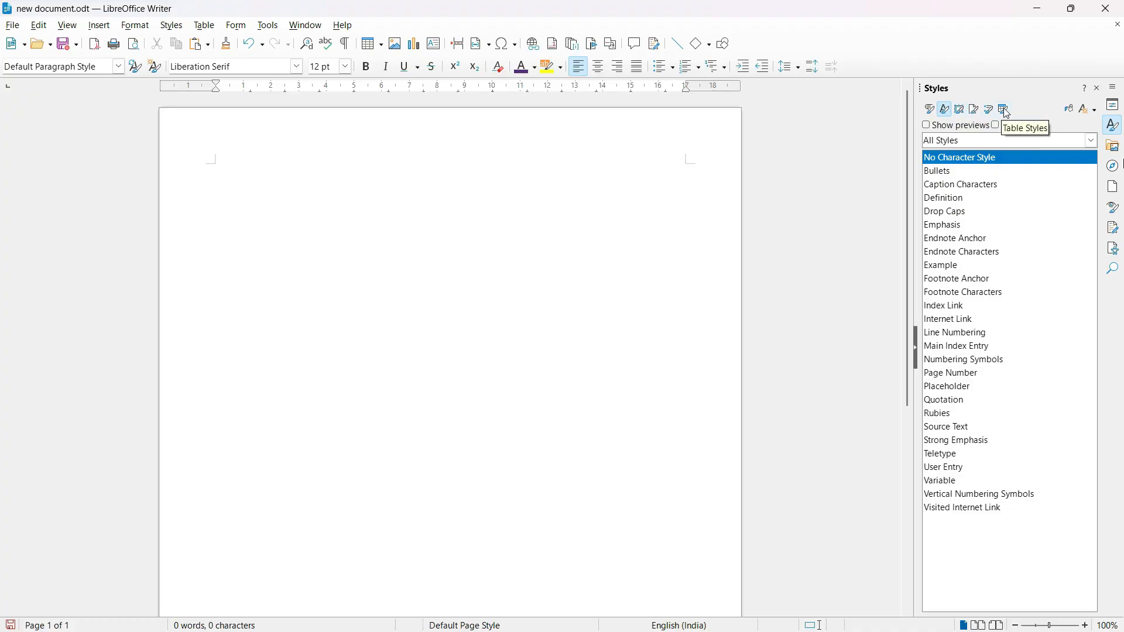
pyautogui.click(931, 110)
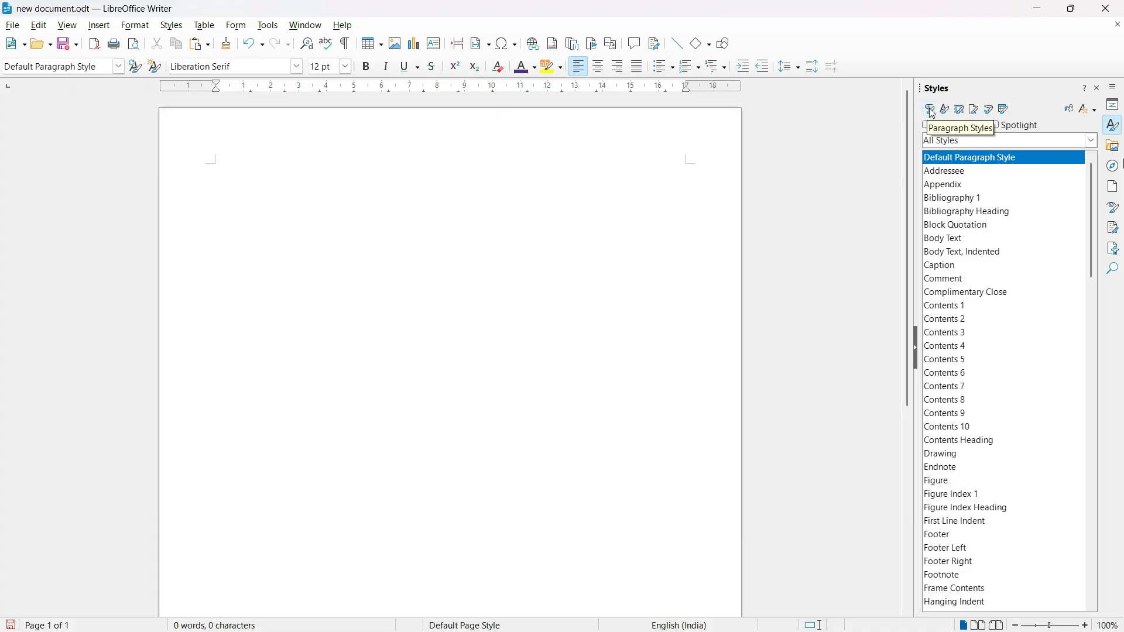
pyautogui.click(1091, 239)
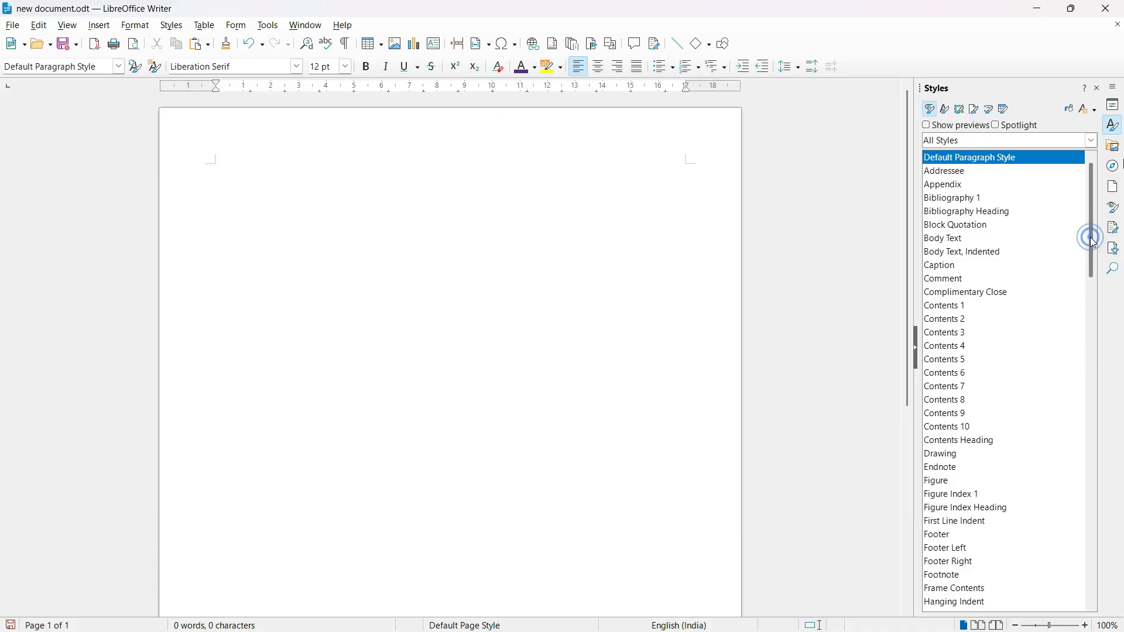
pyautogui.moveTo(1091, 240); pyautogui.dragTo(1084, 555)
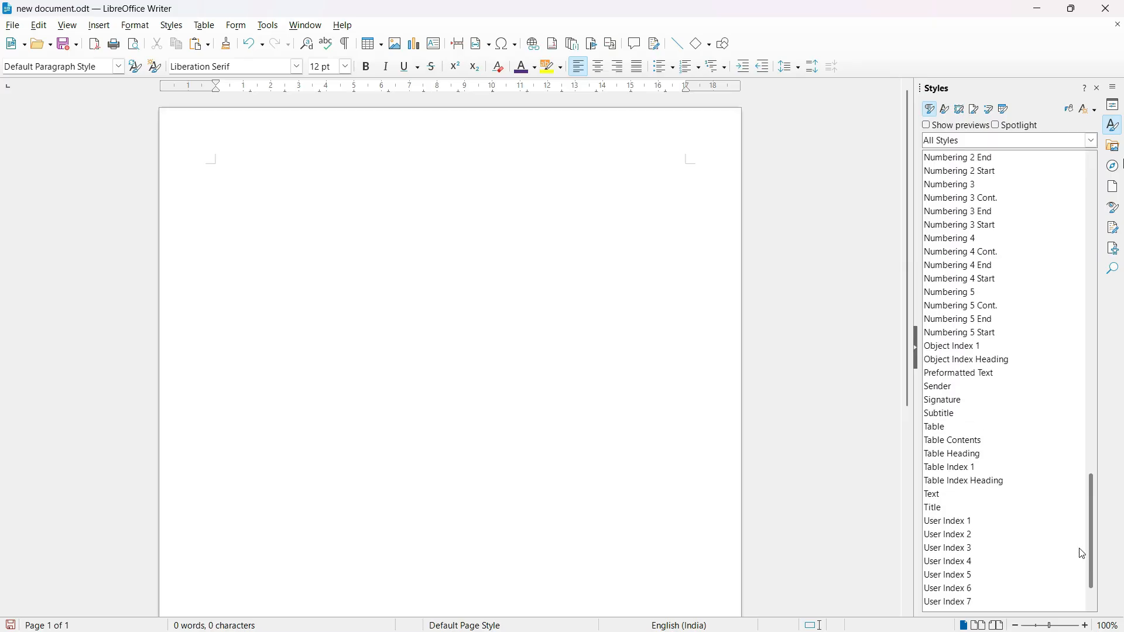
pyautogui.click(939, 509)
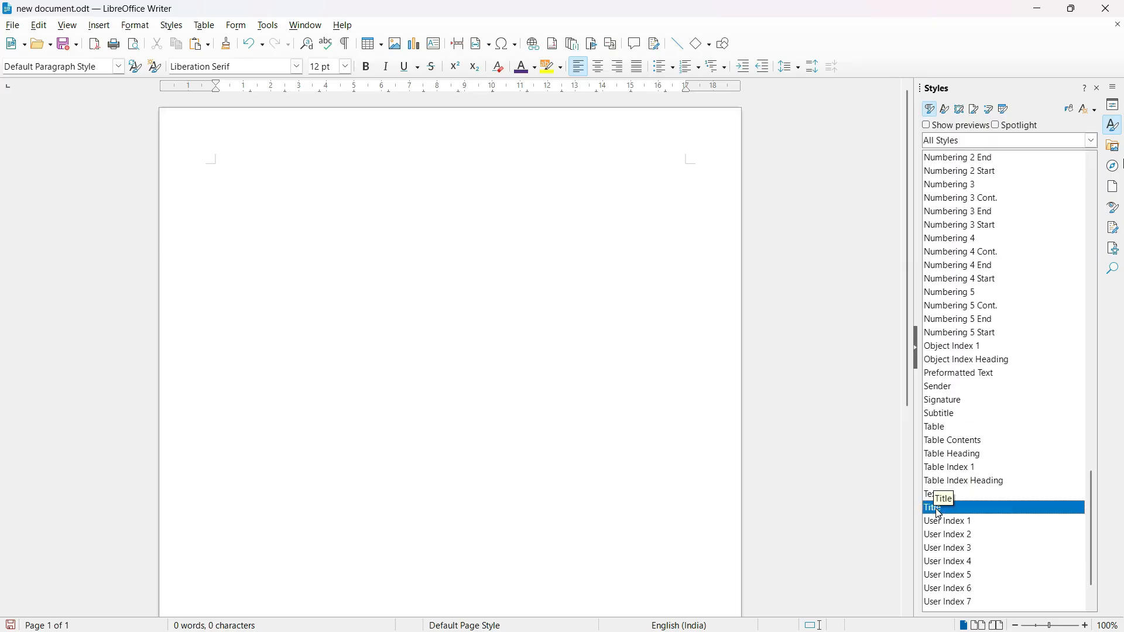
# Enter the text "Vocational IT" on the first line of the document.
pyautogui.click(525, 247)
pyautogui.write('Vocational IT')
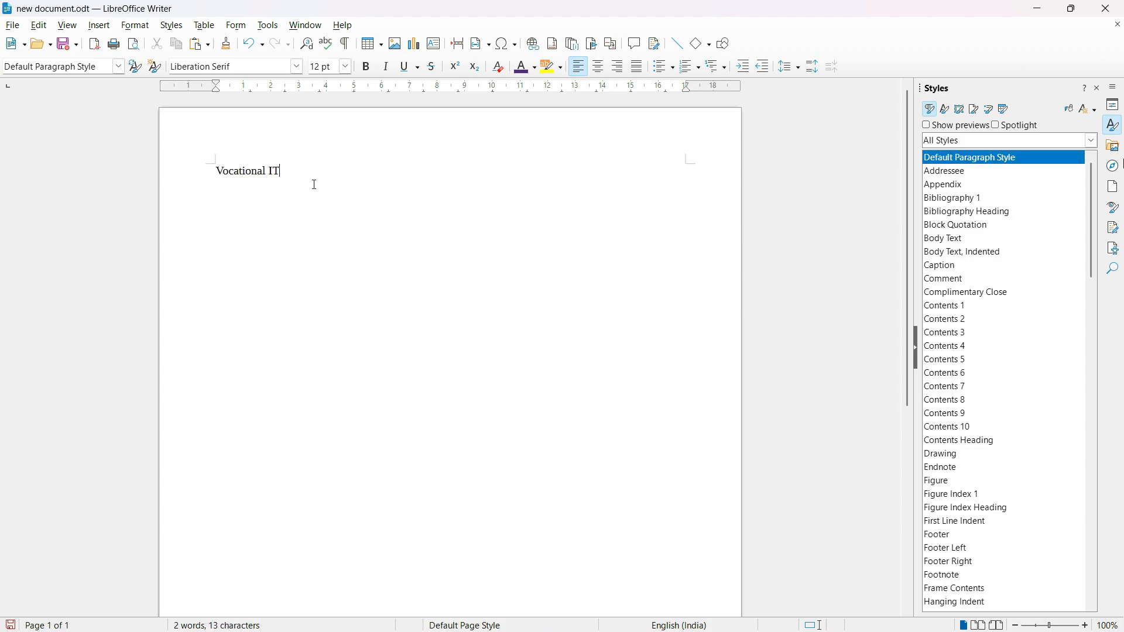
# Apply the predefined Title paragraph style to the "Vocational IT" text.
pyautogui.moveTo(303, 170); pyautogui.dragTo(214, 165)
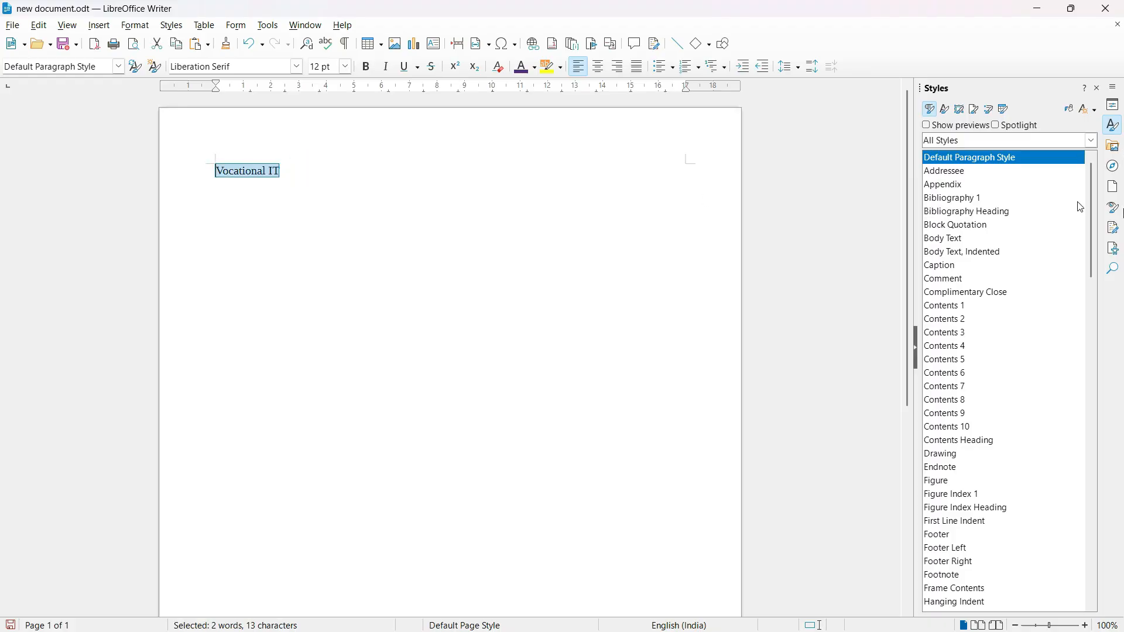
pyautogui.moveTo(1096, 198); pyautogui.dragTo(1093, 487)
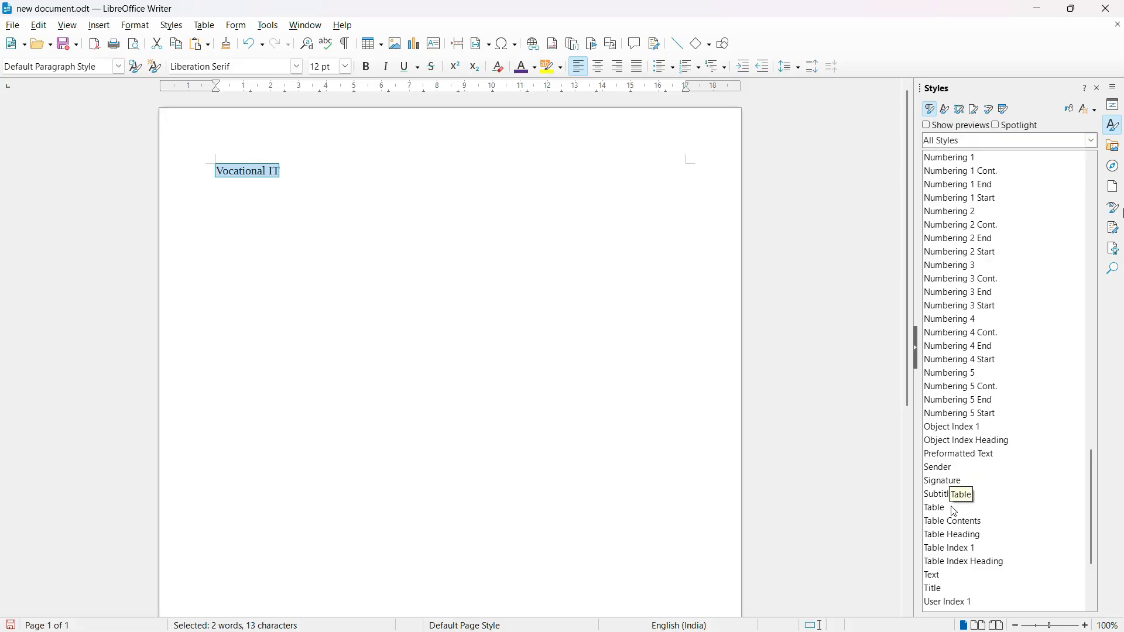
pyautogui.doubleClick(934, 590)
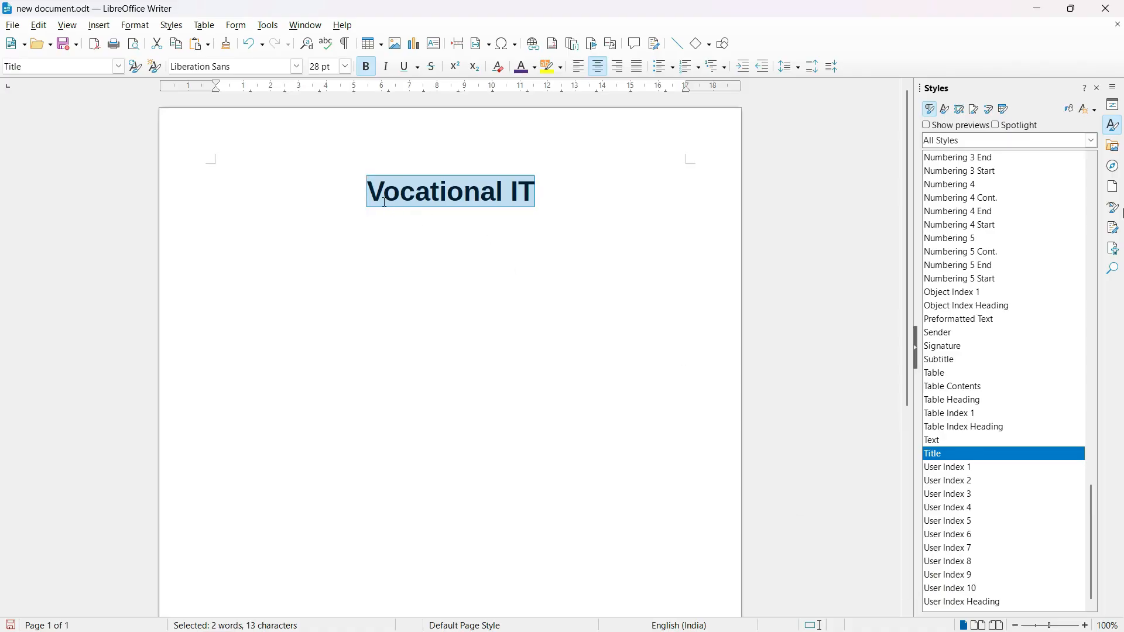
pyautogui.click(571, 198)
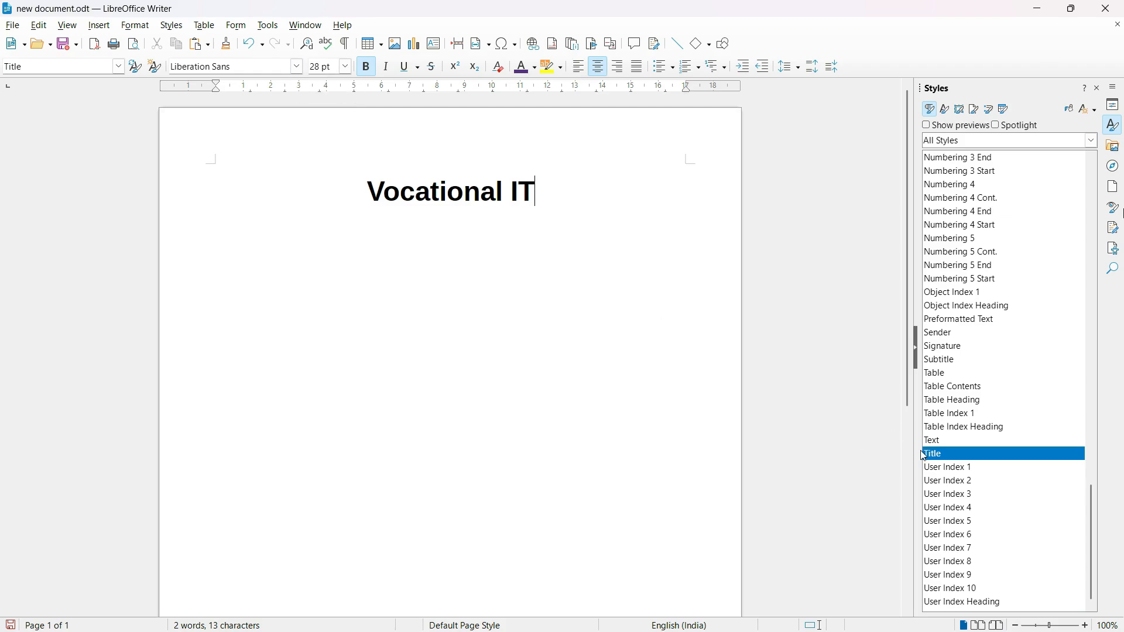
# Examine the formatting contained in the Title paragraph style and compare it with the "Vocational IT" heading.
pyautogui.rightClick(965, 459)
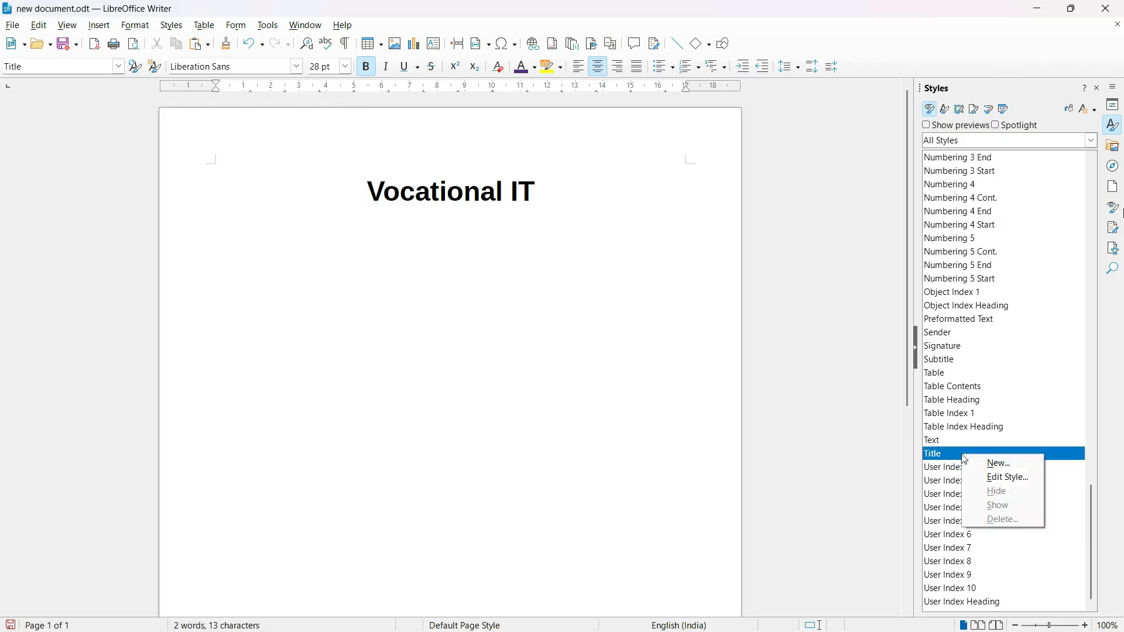
pyautogui.click(1019, 480)
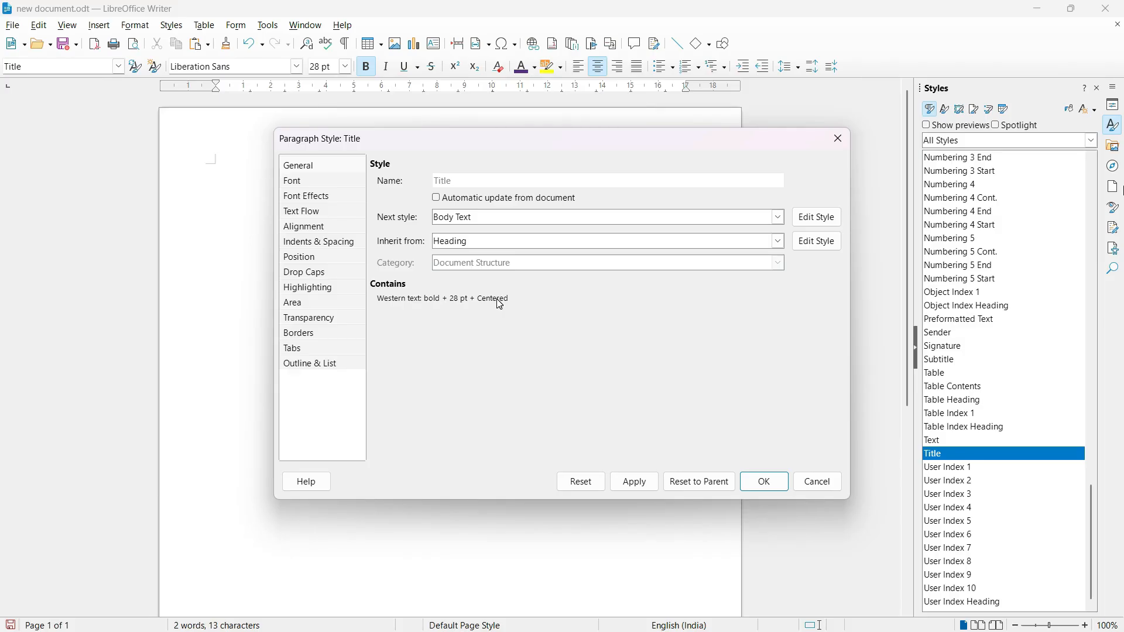
pyautogui.click(764, 482)
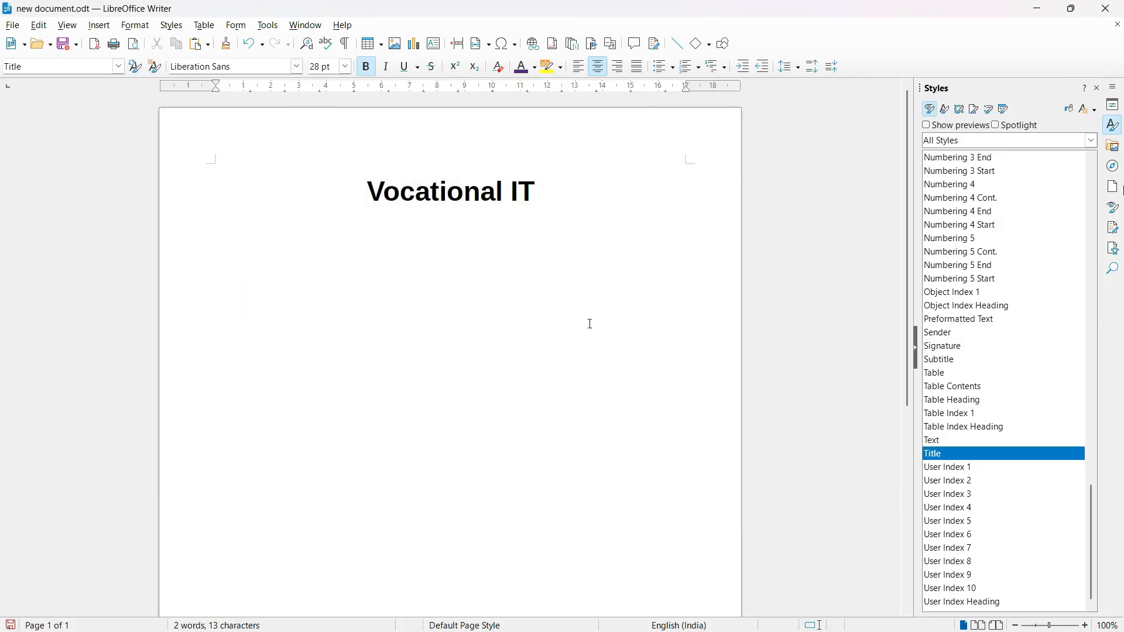
pyautogui.moveTo(549, 195); pyautogui.dragTo(365, 202)
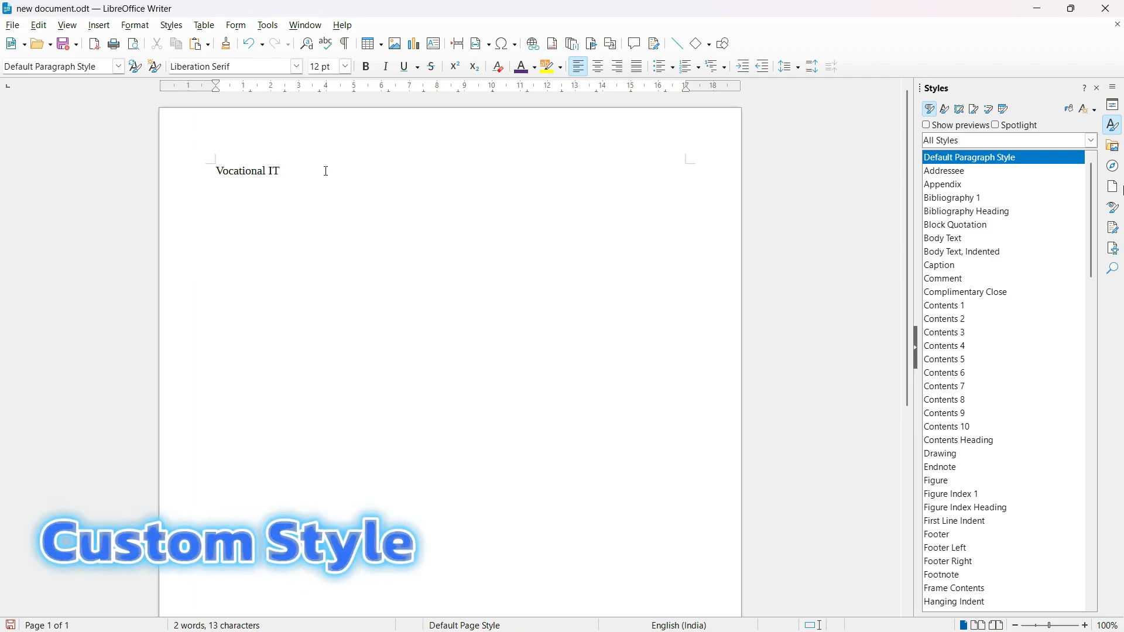
# Paste the style requirements below "Vocational IT": "Font size – 16pt", "alignment – center" and "font color - red".
pyautogui.moveTo(326, 171); pyautogui.dragTo(211, 175)
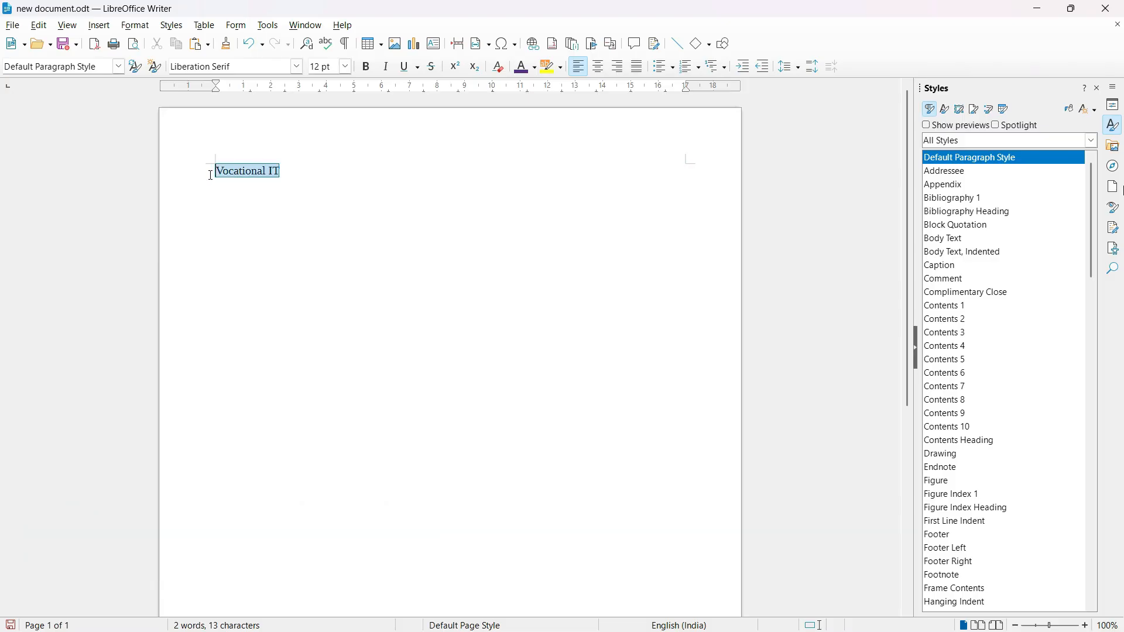
pyautogui.click(319, 173)
pyautogui.write('Font size – 16pt alignment – center font color - red')
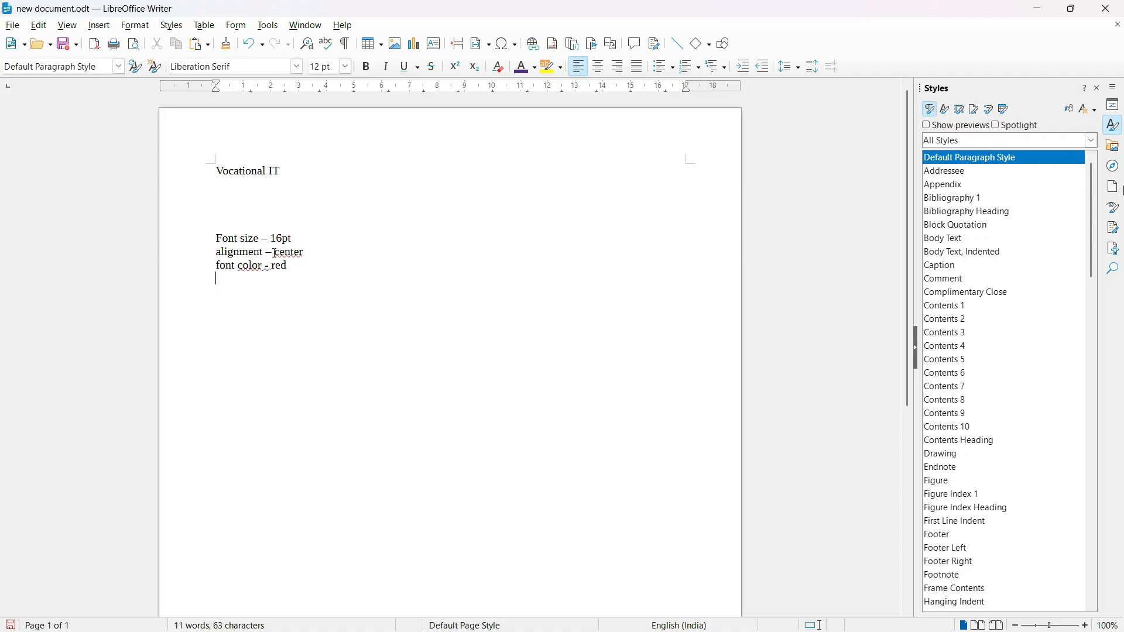
pyautogui.moveTo(296, 268); pyautogui.dragTo(216, 235)
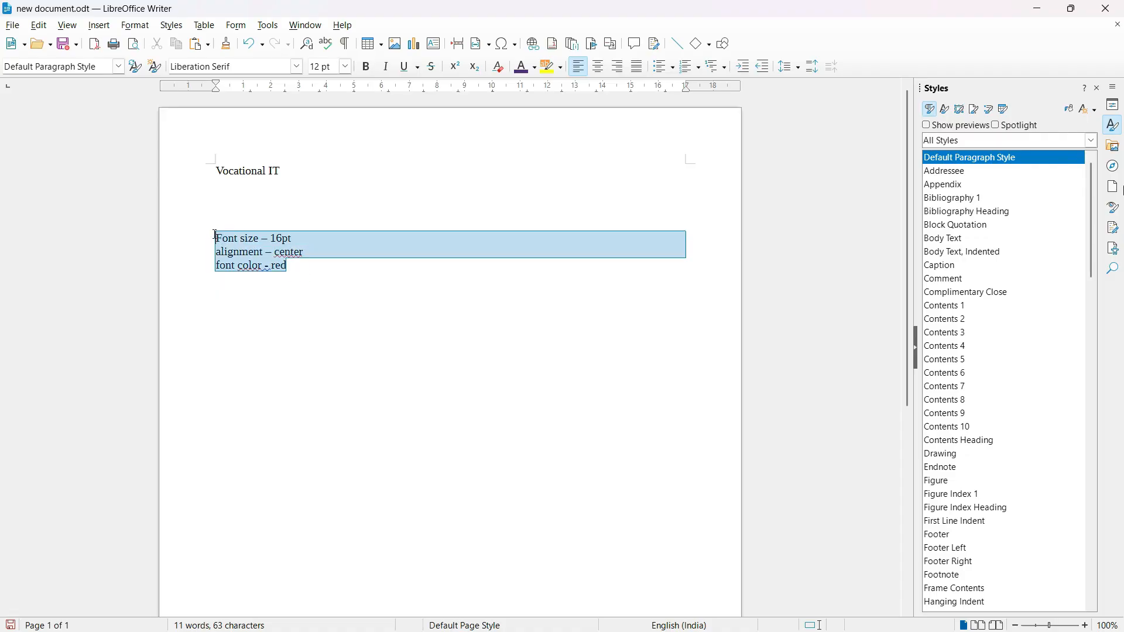
pyautogui.click(347, 275)
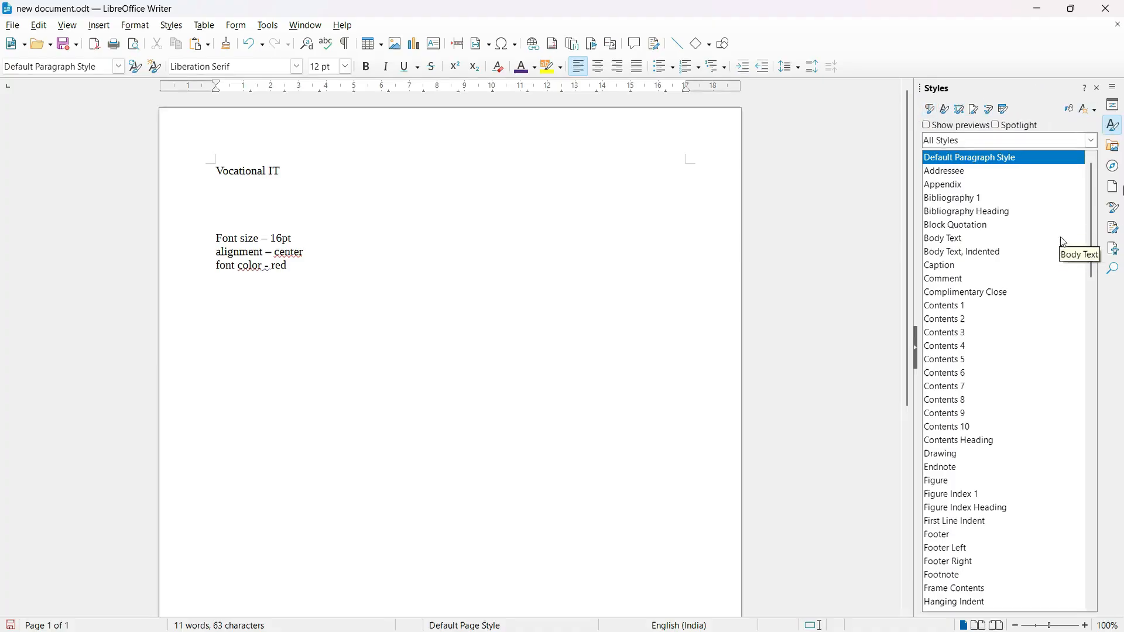
# Create a new custom paragraph style named "Custome Title 1" that inherits from Block Quotation.
pyautogui.rightClick(1033, 227)
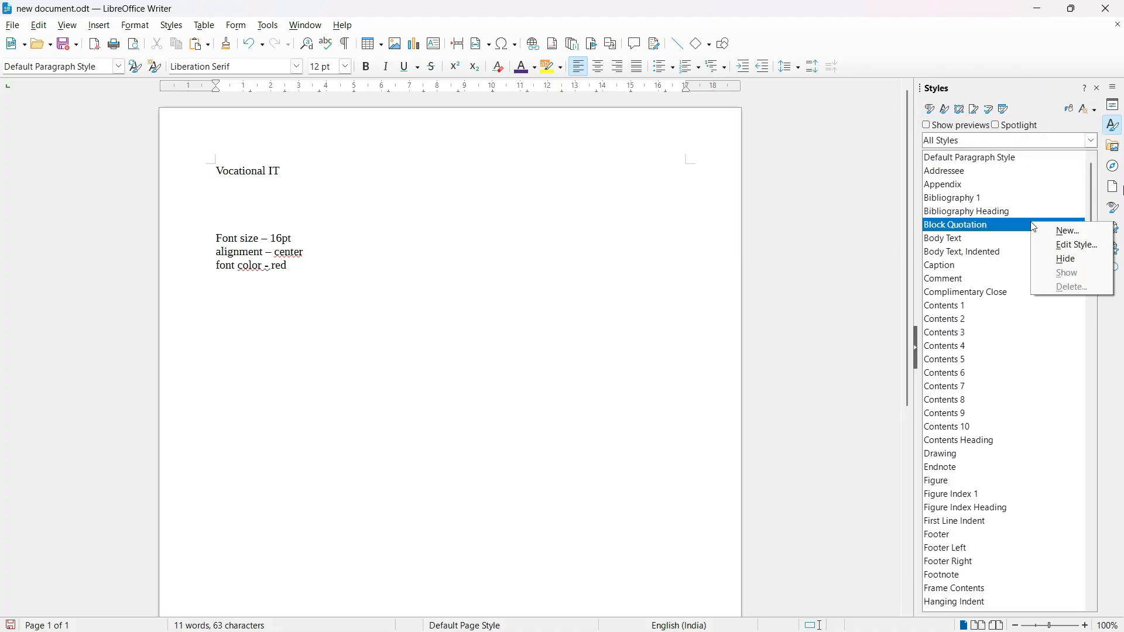
pyautogui.click(1061, 229)
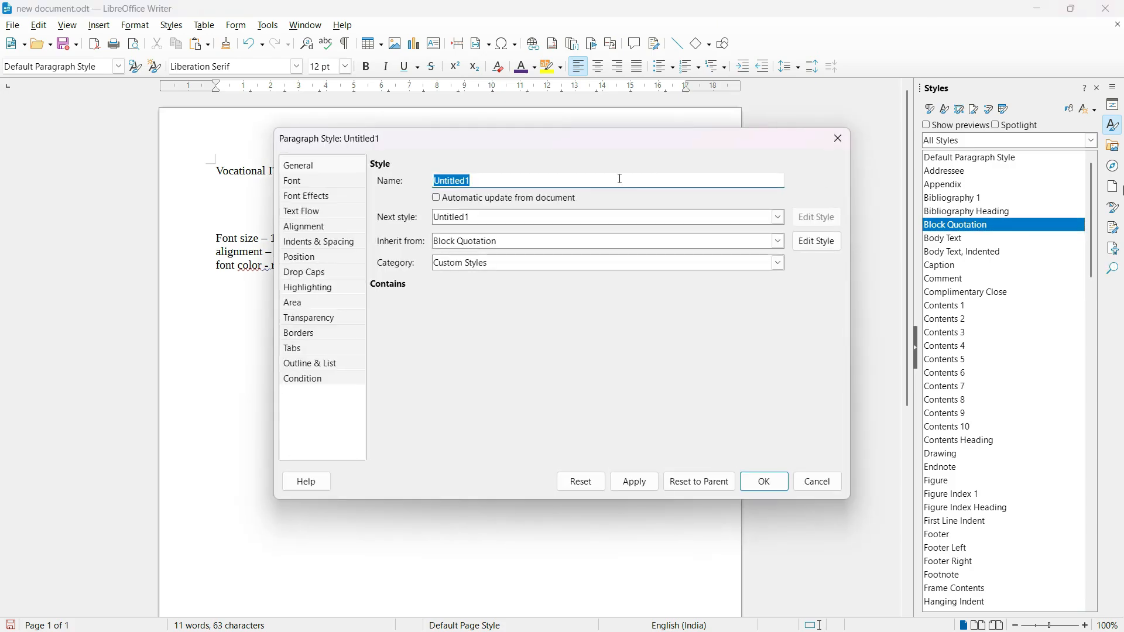
pyautogui.write('Cust')
pyautogui.write('ime')
pyautogui.press('BackSpace')
pyautogui.press('BackSpace')
pyautogui.press('BackSpace')
pyautogui.write('ome')
pyautogui.press('BackSpace')
pyautogui.write('Title')
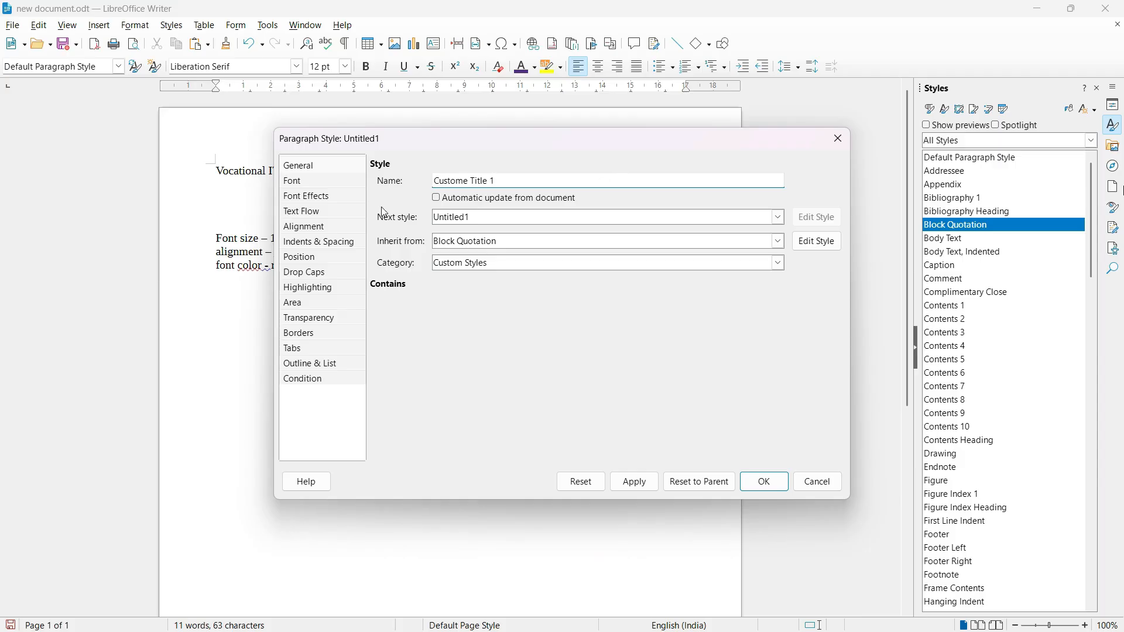
# Set the new paragraph style's font size to 16 pt.
pyautogui.click(295, 181)
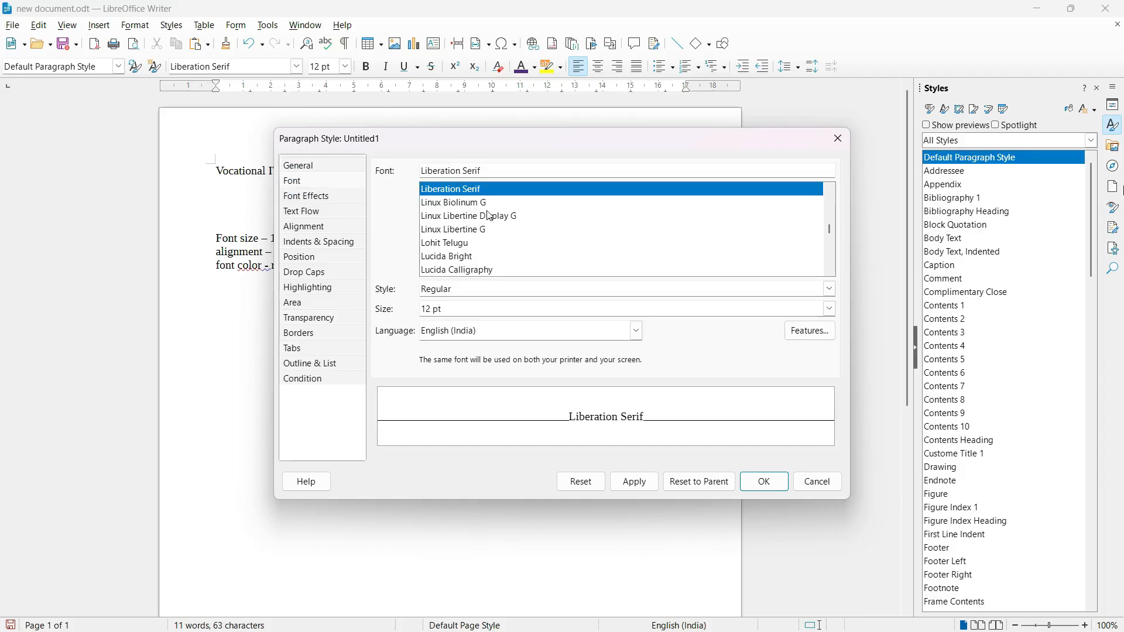
pyautogui.moveTo(661, 139); pyautogui.dragTo(784, 132)
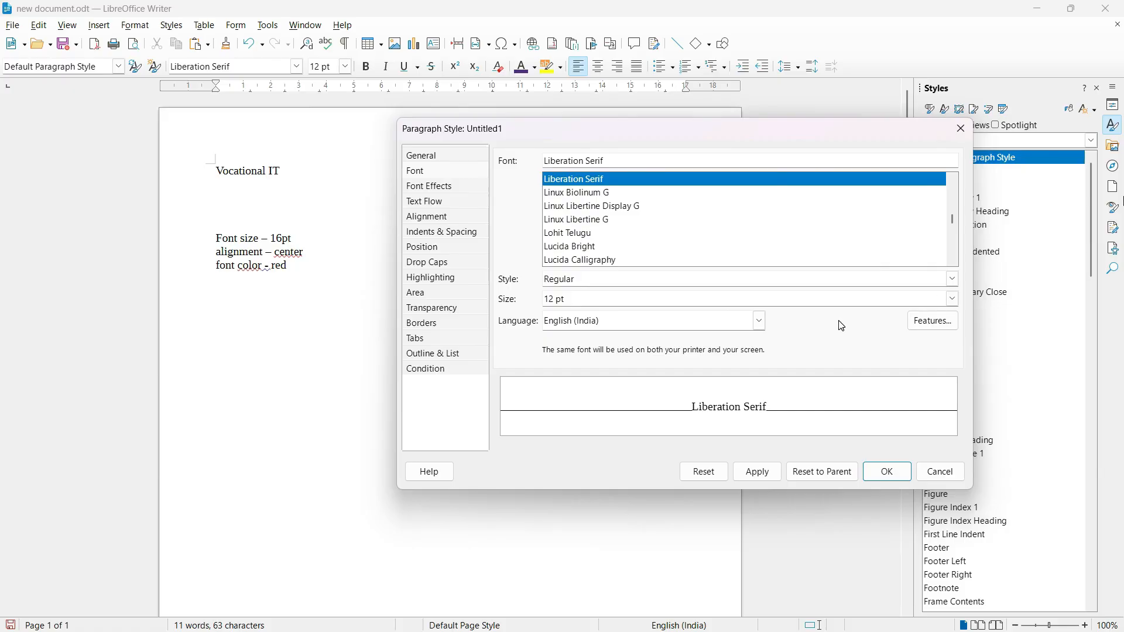
pyautogui.click(953, 299)
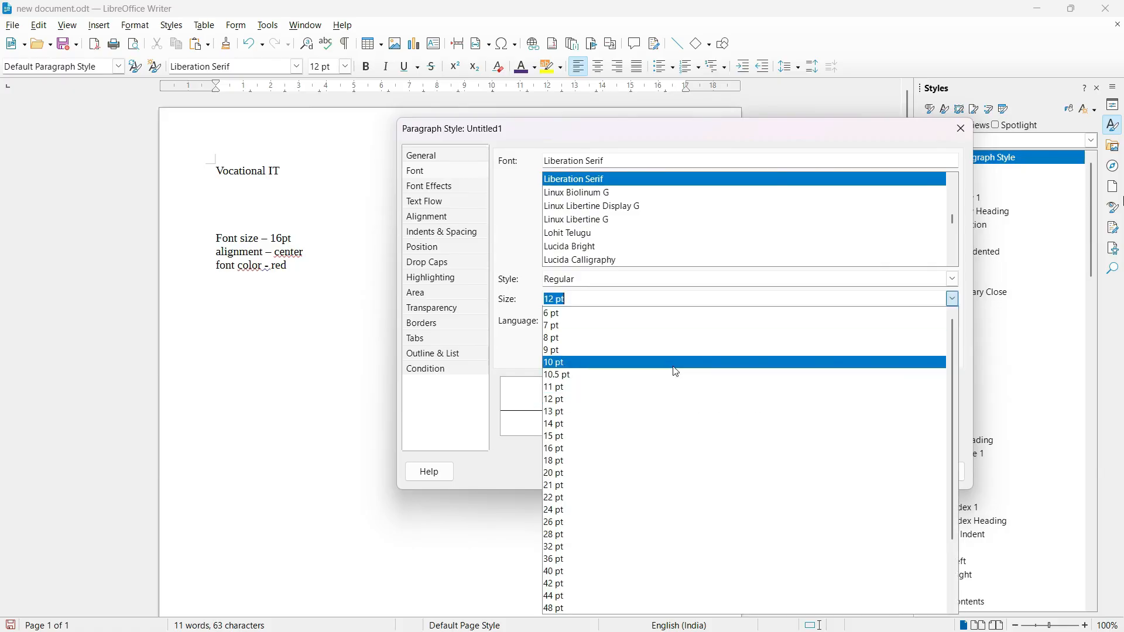
pyautogui.click(572, 448)
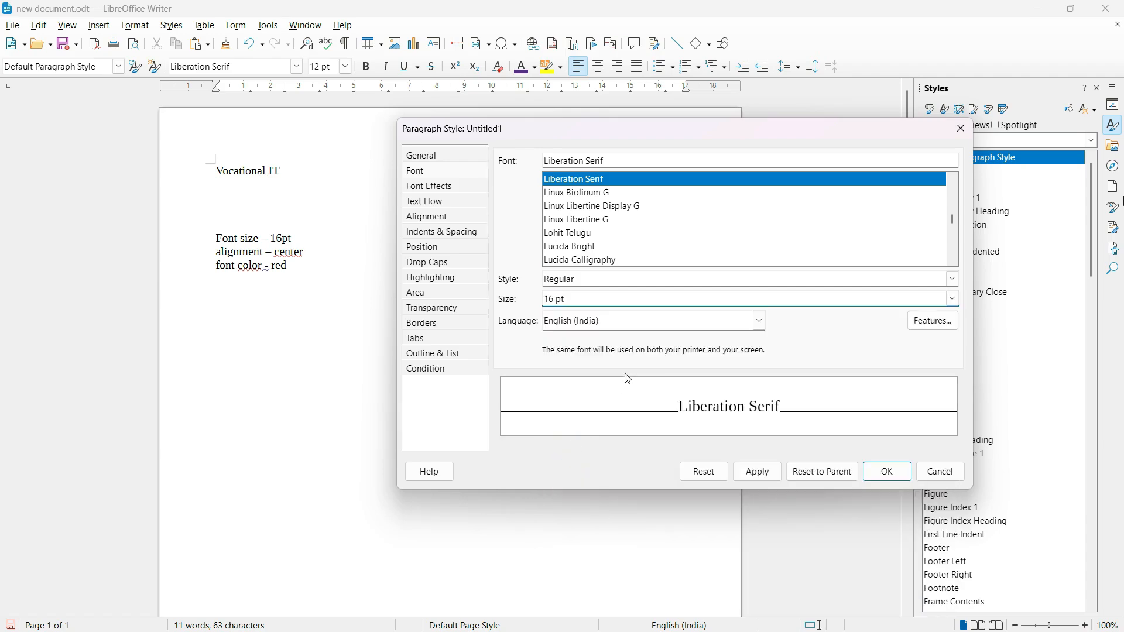
# Set the new paragraph style's font color to Red.
pyautogui.click(447, 187)
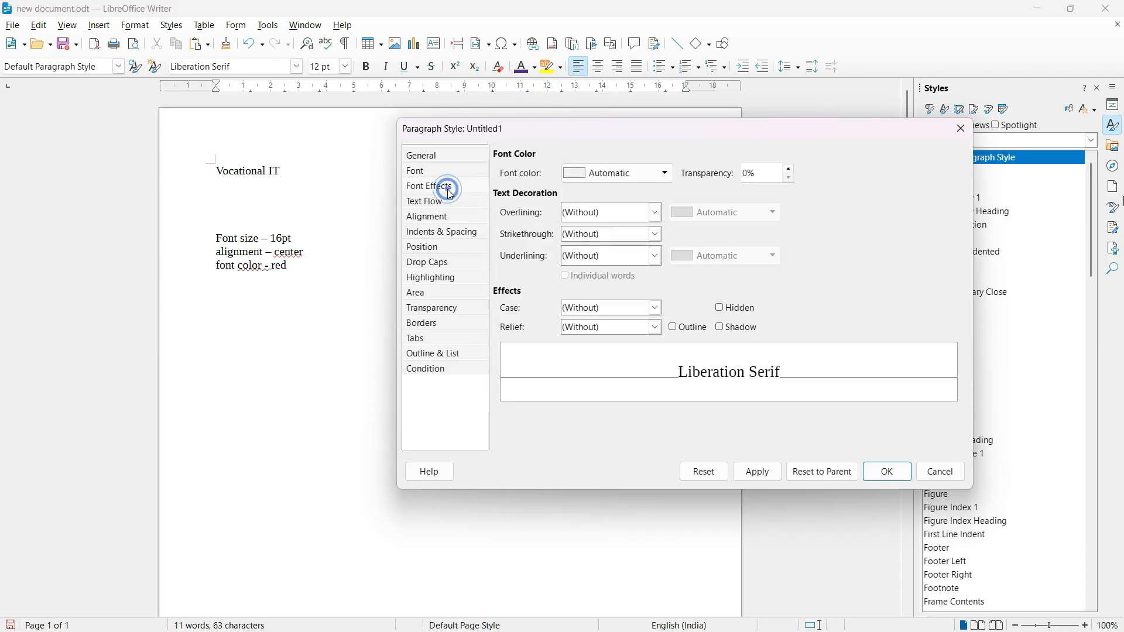
pyautogui.click(663, 173)
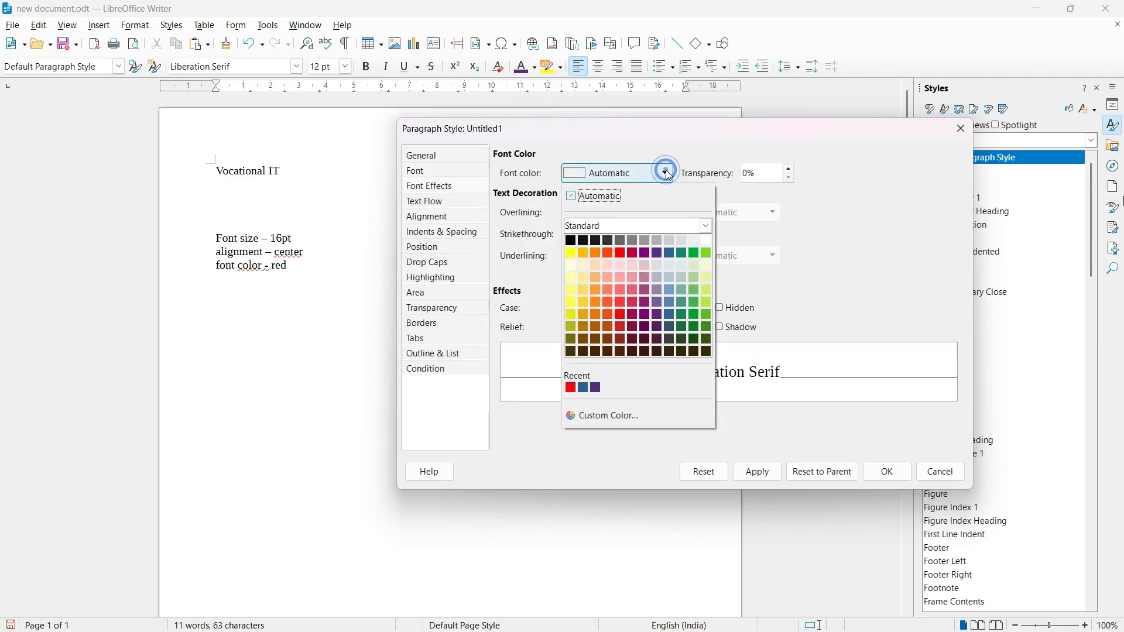
pyautogui.click(622, 253)
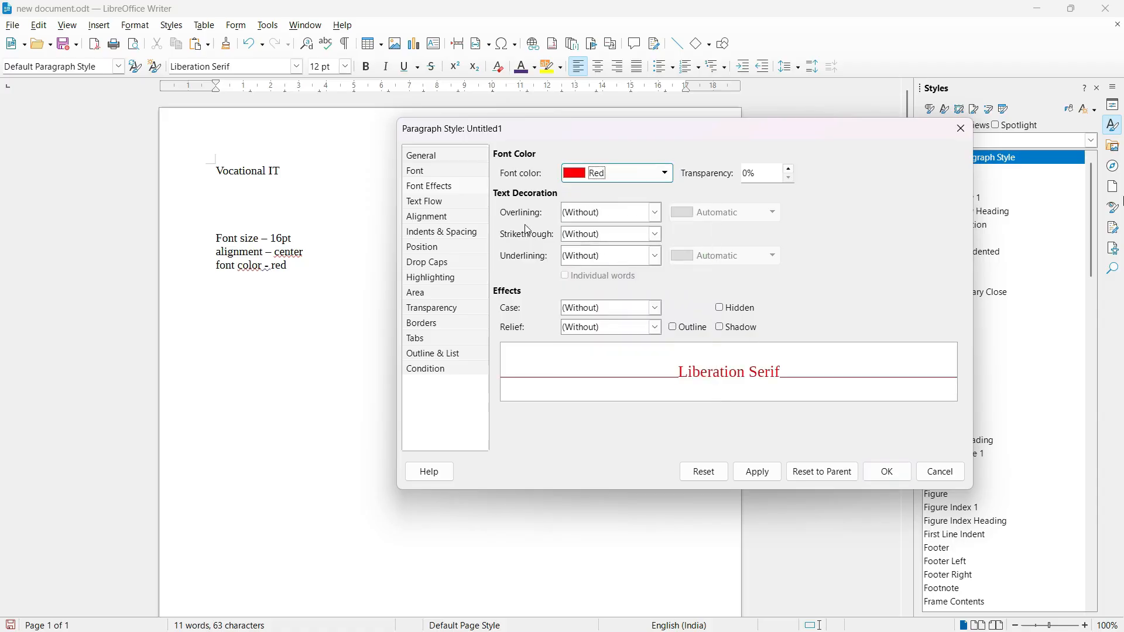
# Set the new paragraph style's alignment to Center and save the style.
pyautogui.click(446, 218)
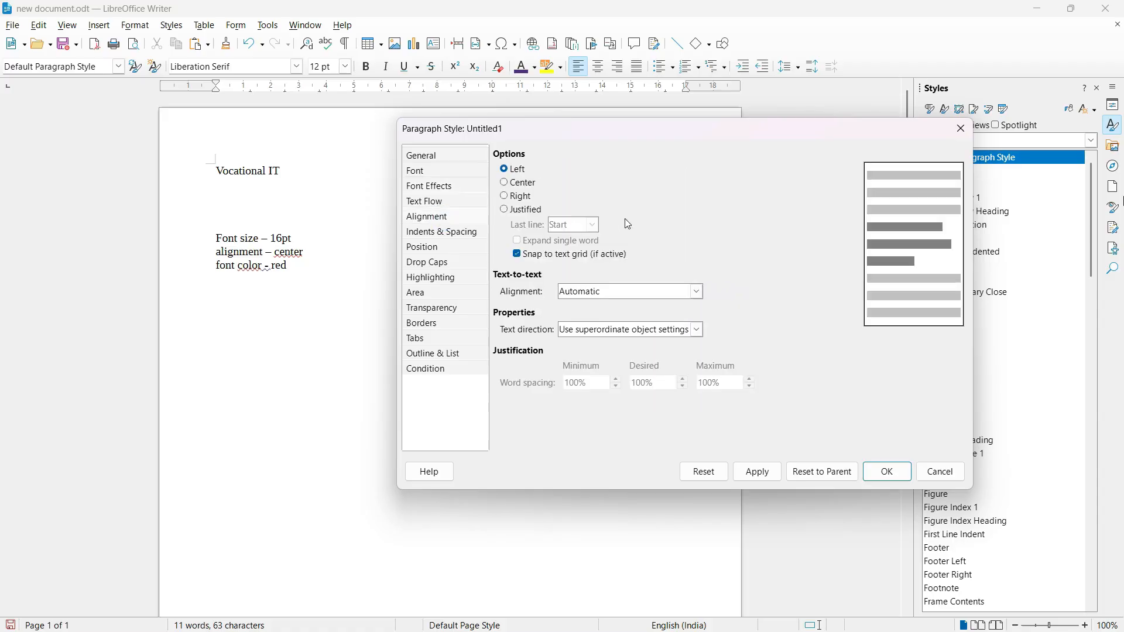
pyautogui.click(519, 182)
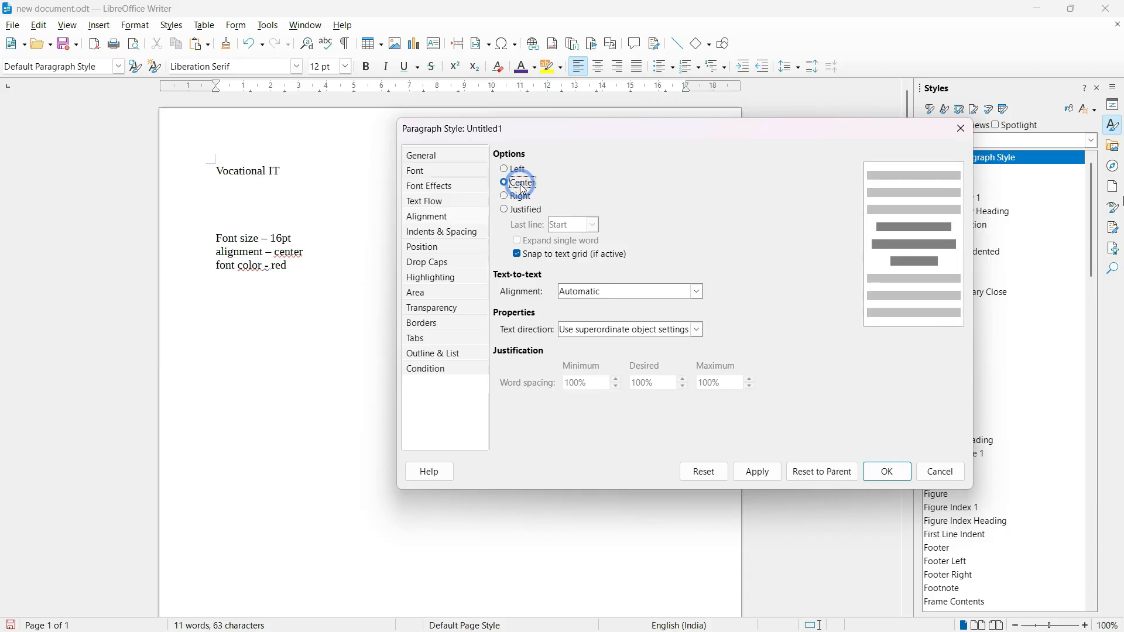
pyautogui.click(751, 472)
pyautogui.click(894, 478)
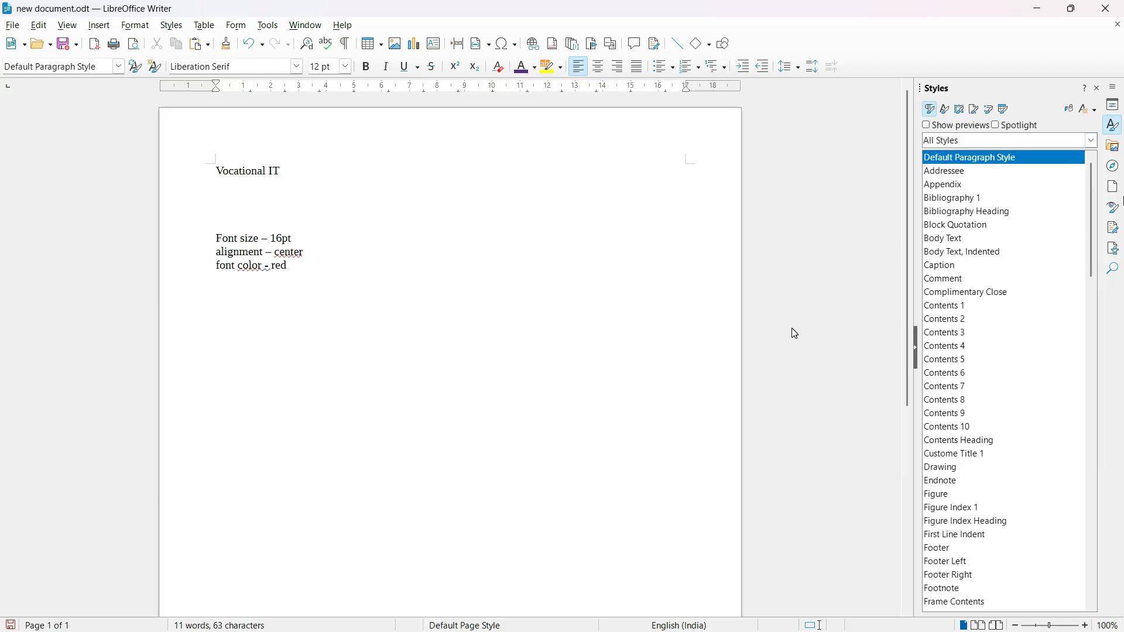
# Filter the paragraph style list to Custom Styles and select Custome Title 1.
pyautogui.click(1089, 143)
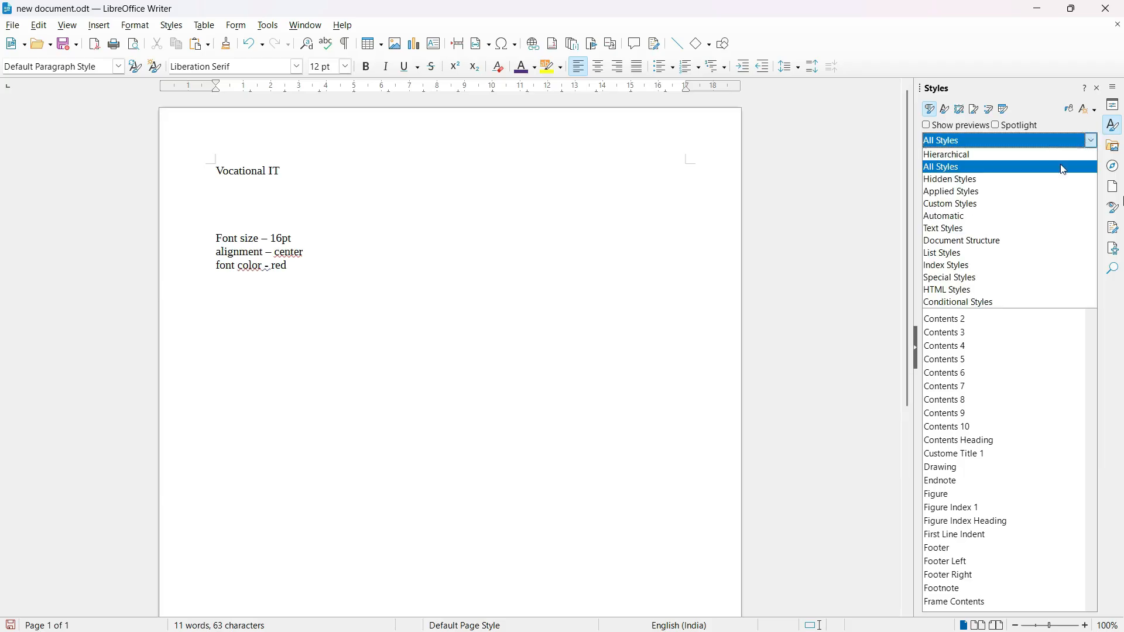
pyautogui.click(995, 205)
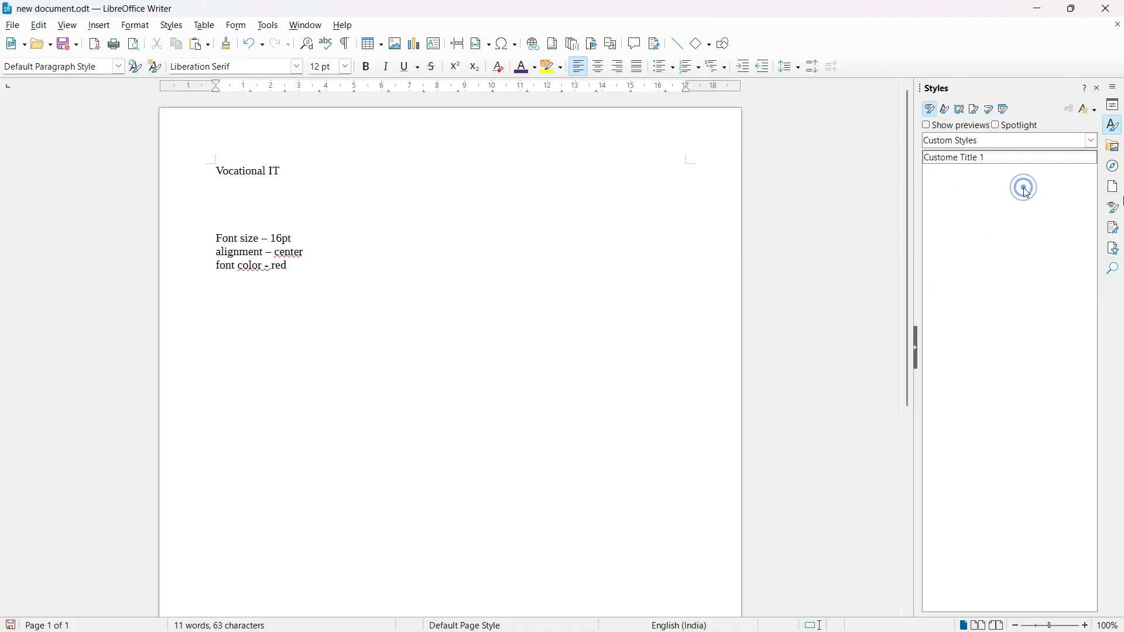
pyautogui.click(967, 156)
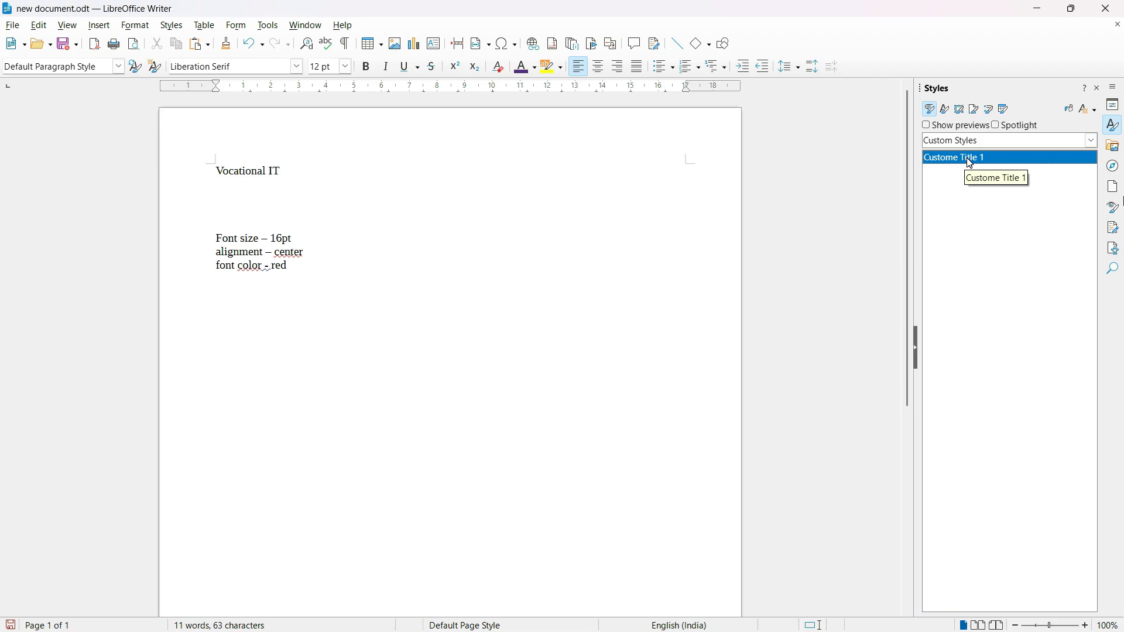
# Apply the Custome Title 1 paragraph style to the "Vocational IT" heading.
pyautogui.click(298, 168)
pyautogui.moveTo(299, 168); pyautogui.dragTo(217, 171)
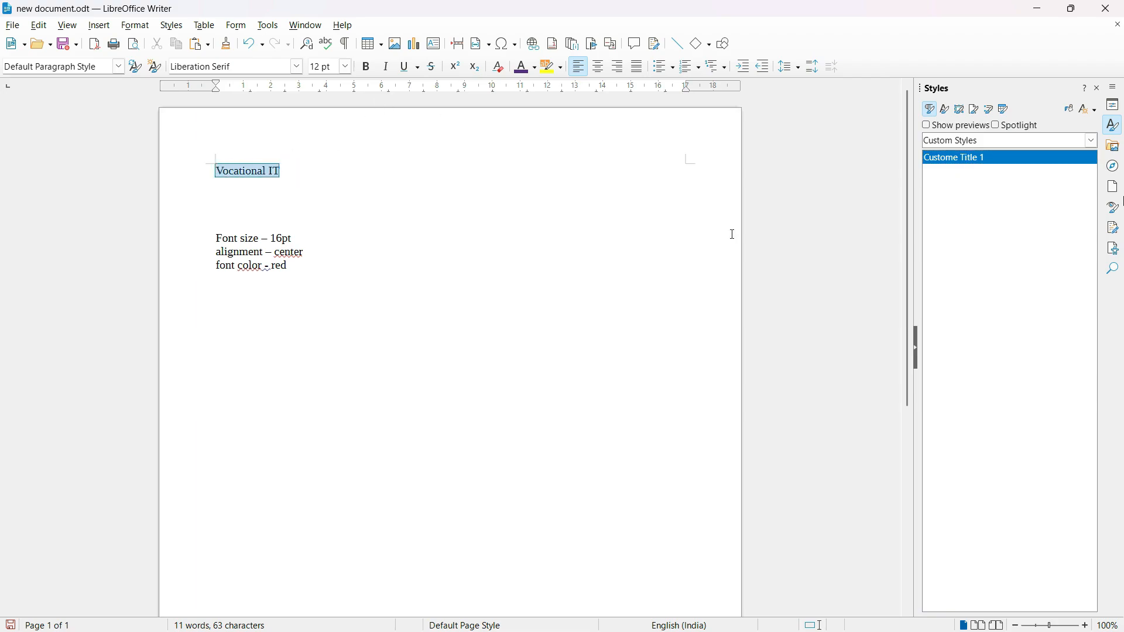
pyautogui.doubleClick(966, 159)
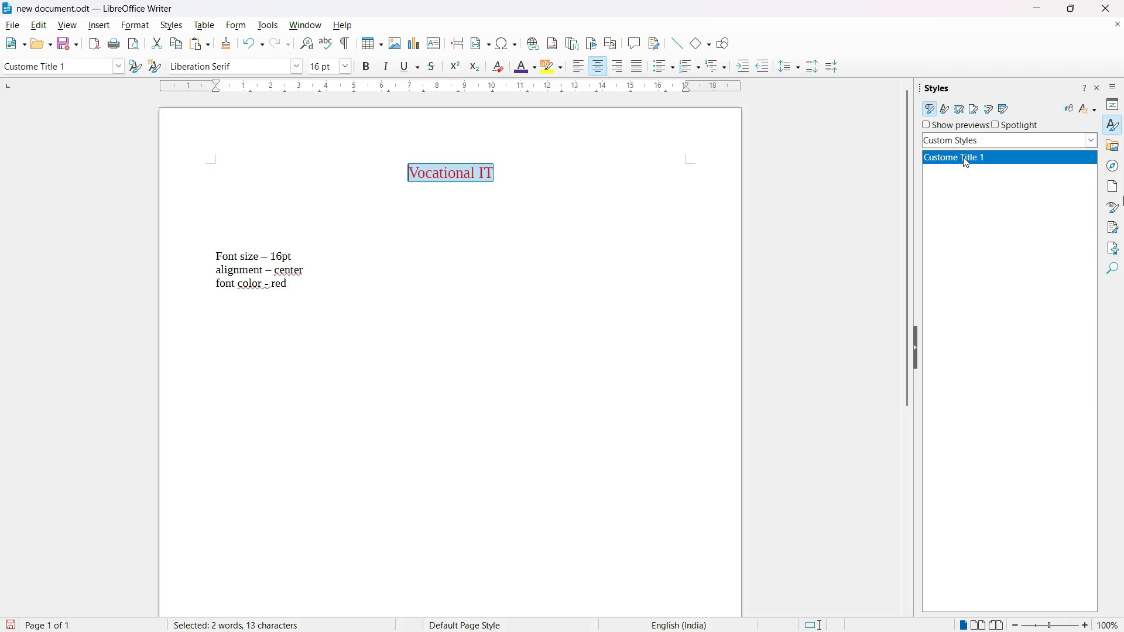
pyautogui.click(542, 241)
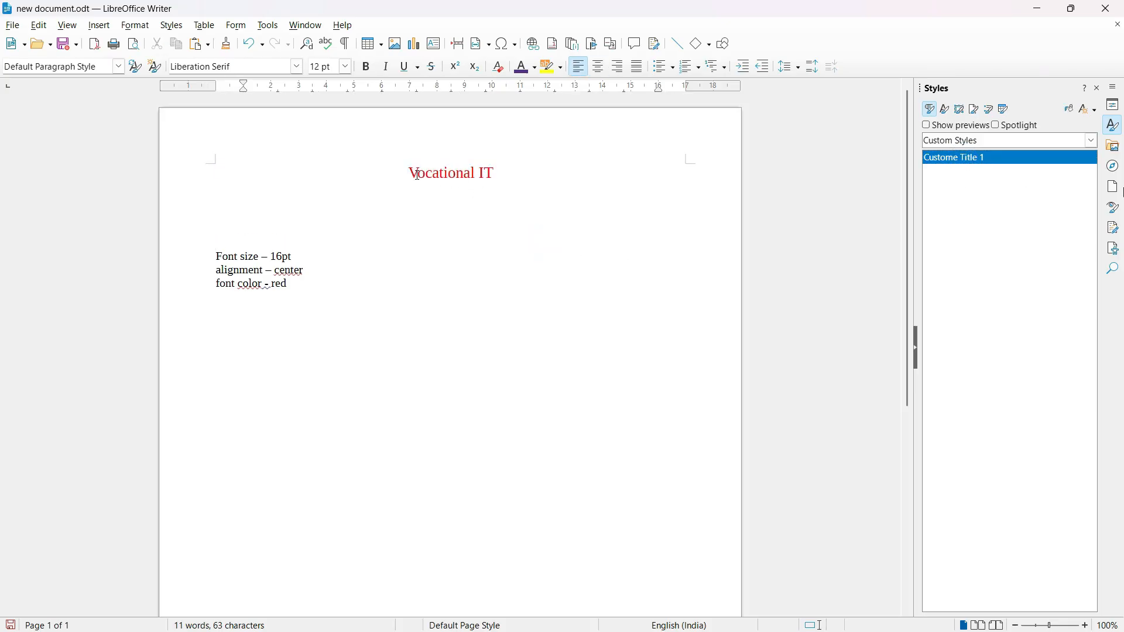
pyautogui.moveTo(410, 172); pyautogui.dragTo(524, 180)
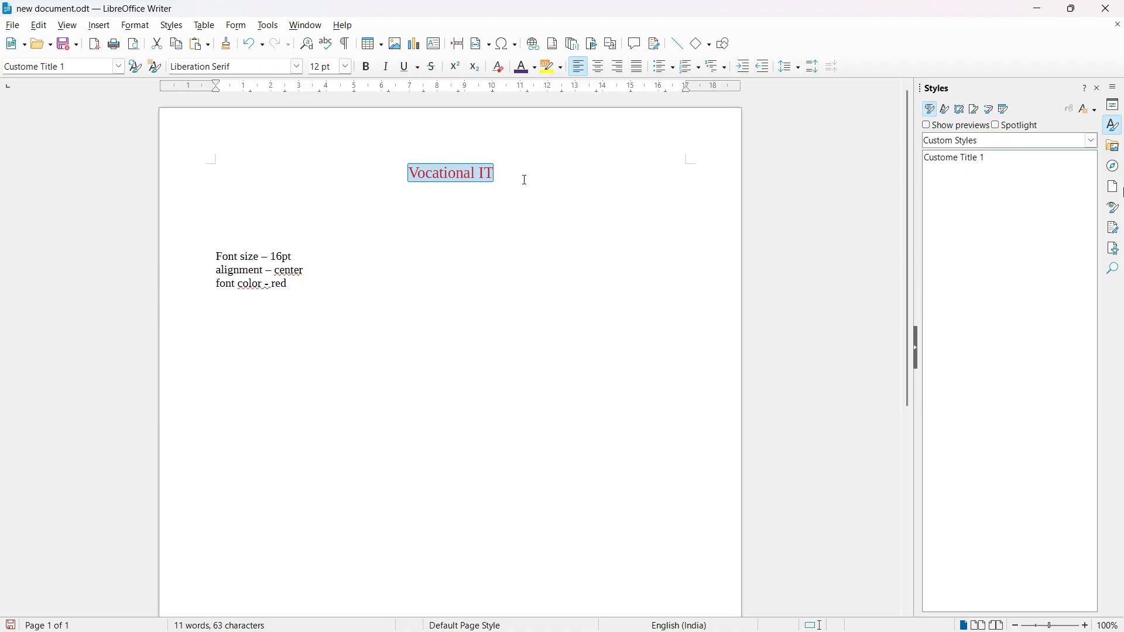
pyautogui.click(523, 179)
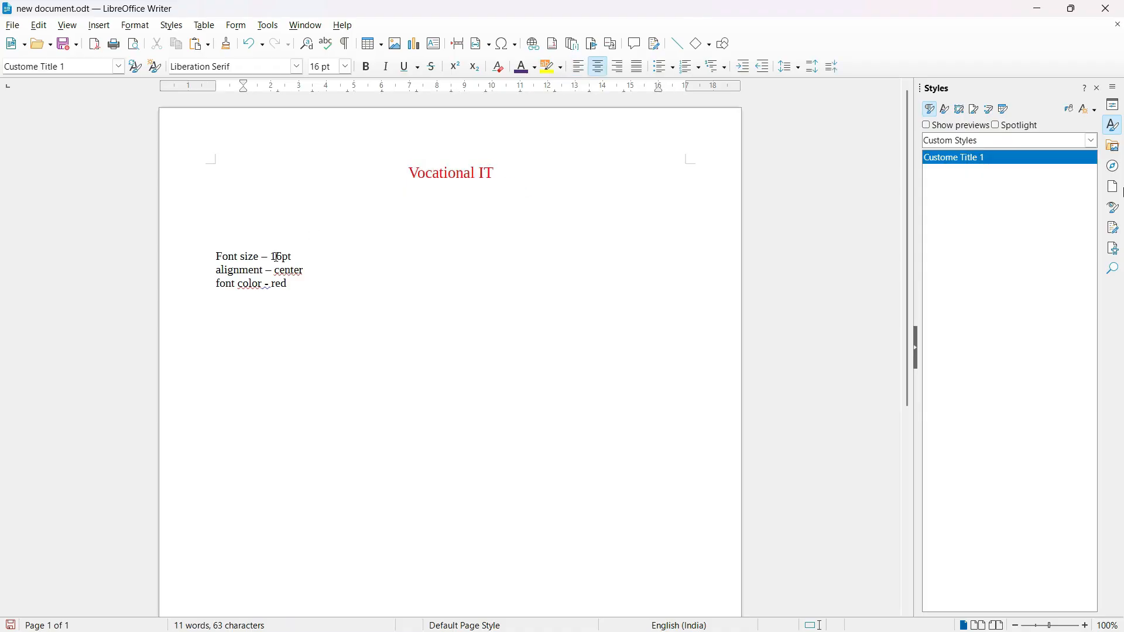
pyautogui.moveTo(271, 256); pyautogui.dragTo(289, 258)
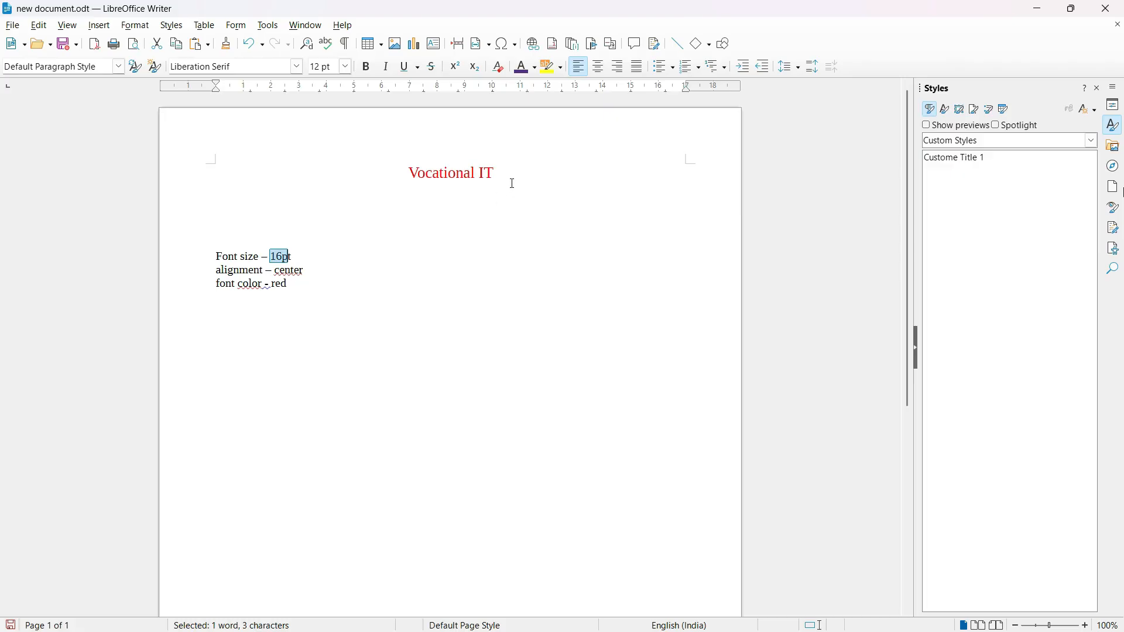
pyautogui.moveTo(502, 170); pyautogui.dragTo(409, 173)
pyautogui.click(580, 192)
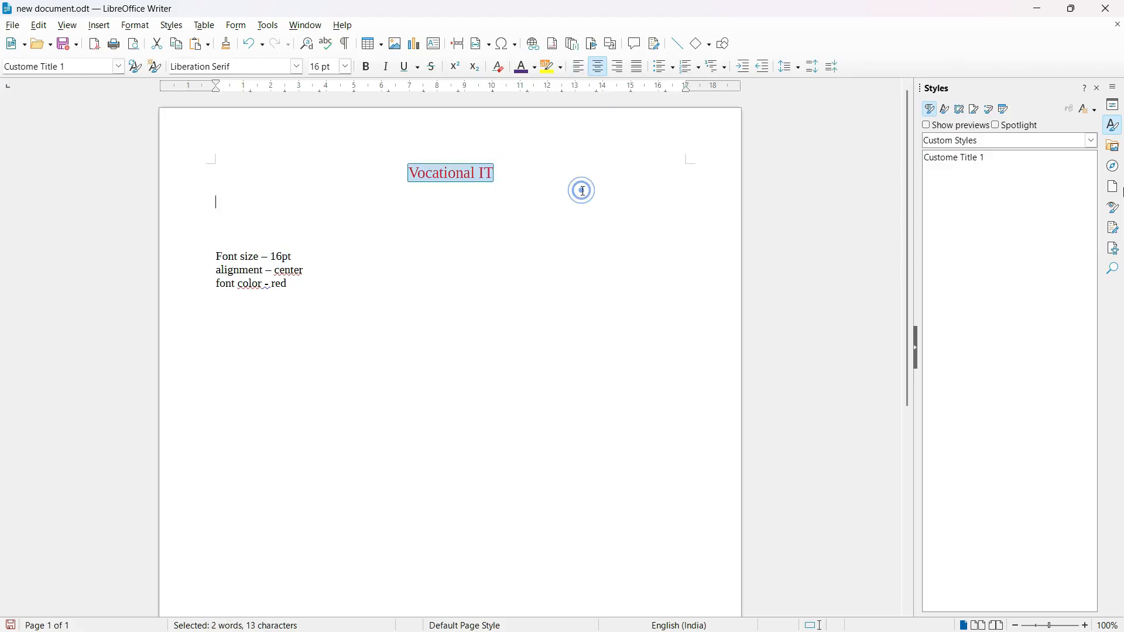
# Start a second new custom paragraph style and name it "Custom style 2".
pyautogui.click(1004, 206)
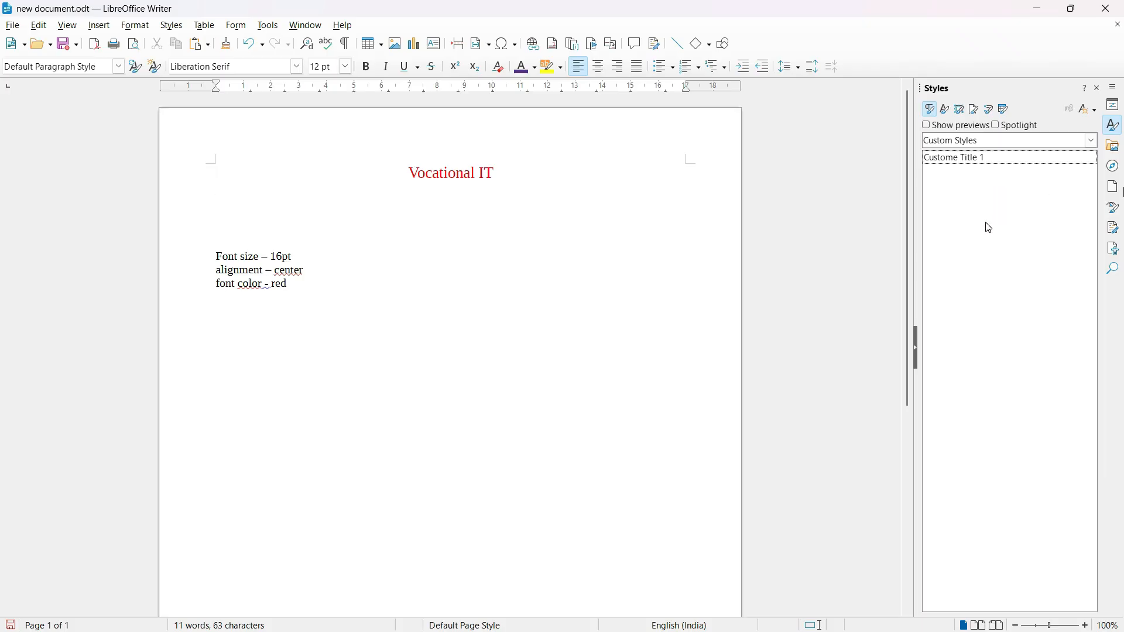
pyautogui.rightClick(986, 223)
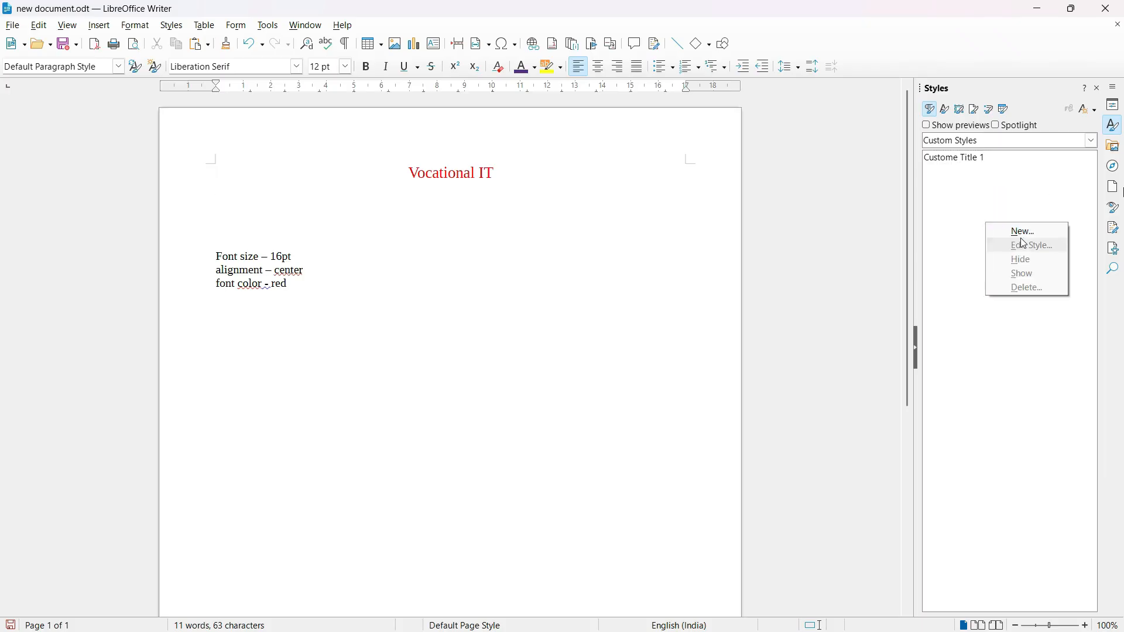
pyautogui.click(1023, 233)
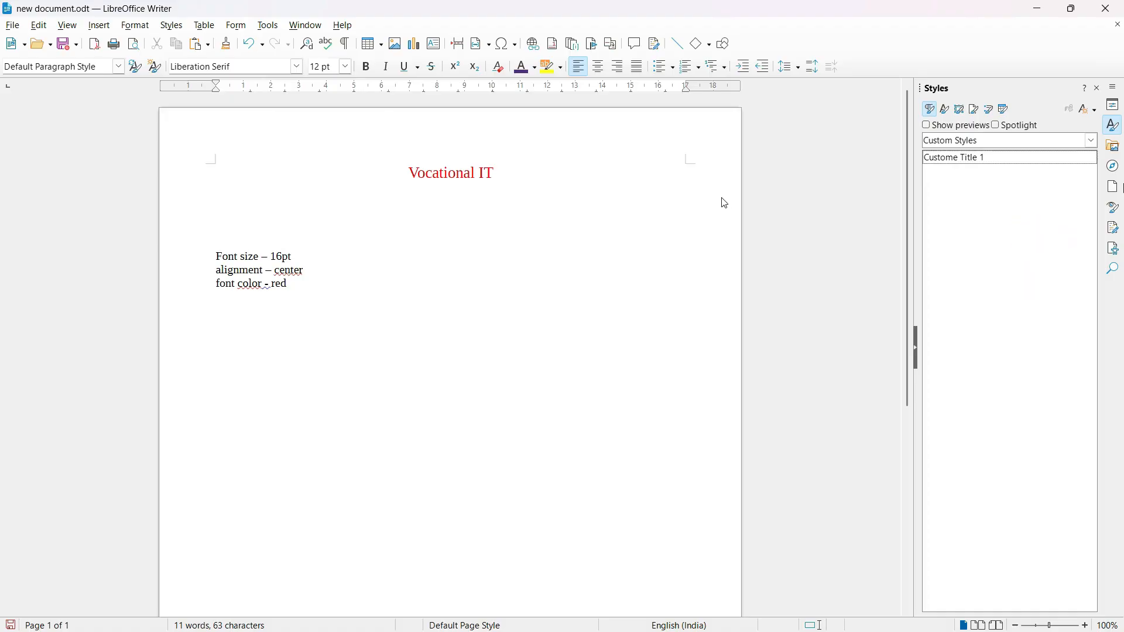
pyautogui.write('Custom')
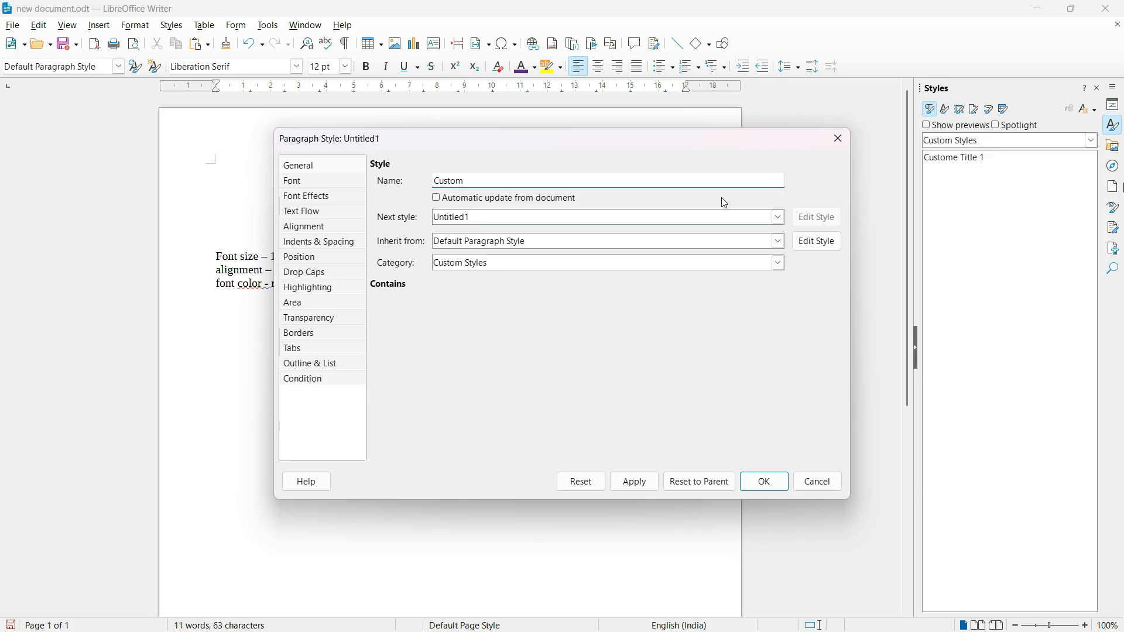
pyautogui.write('style 2')
# Set the new paragraph style's font to Bold at a size of 28 pt.
pyautogui.click(297, 182)
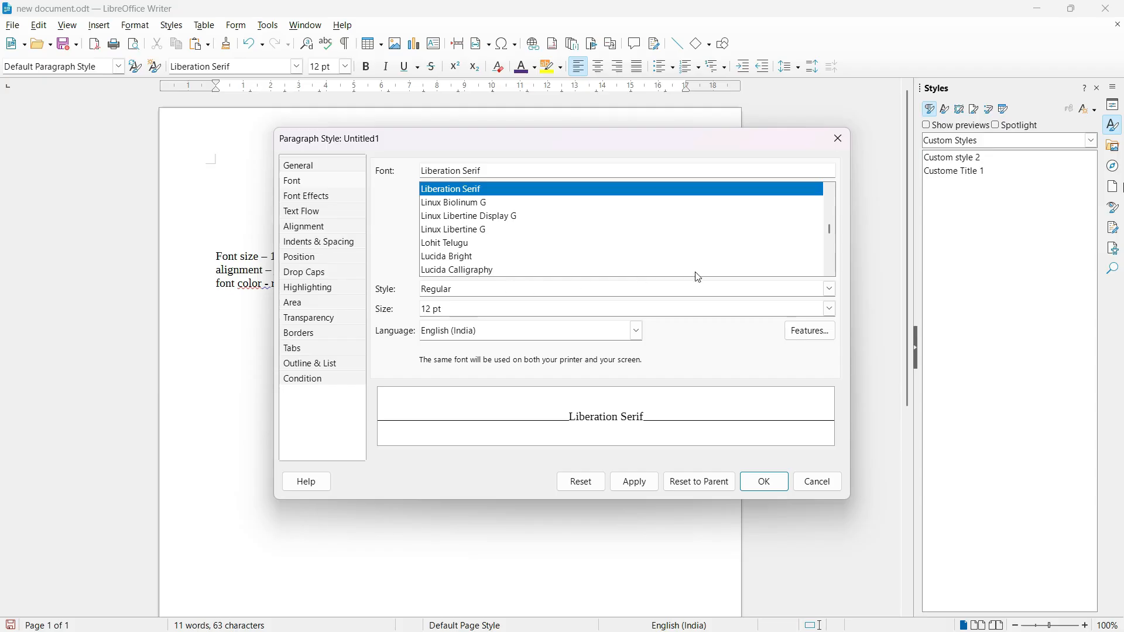
pyautogui.click(830, 290)
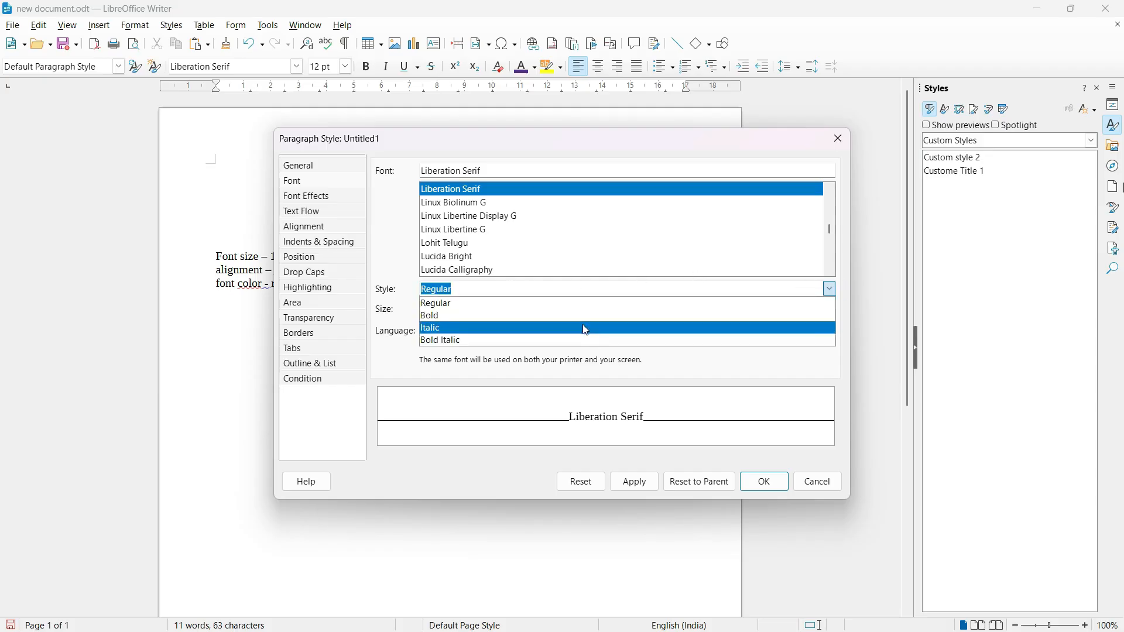
pyautogui.click(572, 315)
pyautogui.click(831, 310)
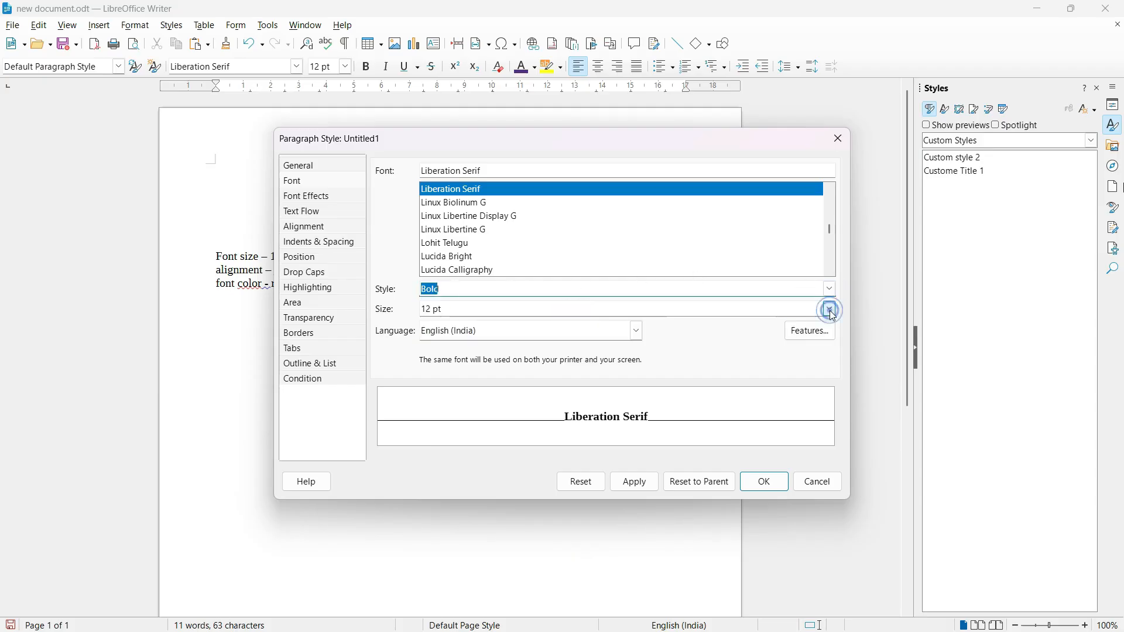
pyautogui.click(491, 551)
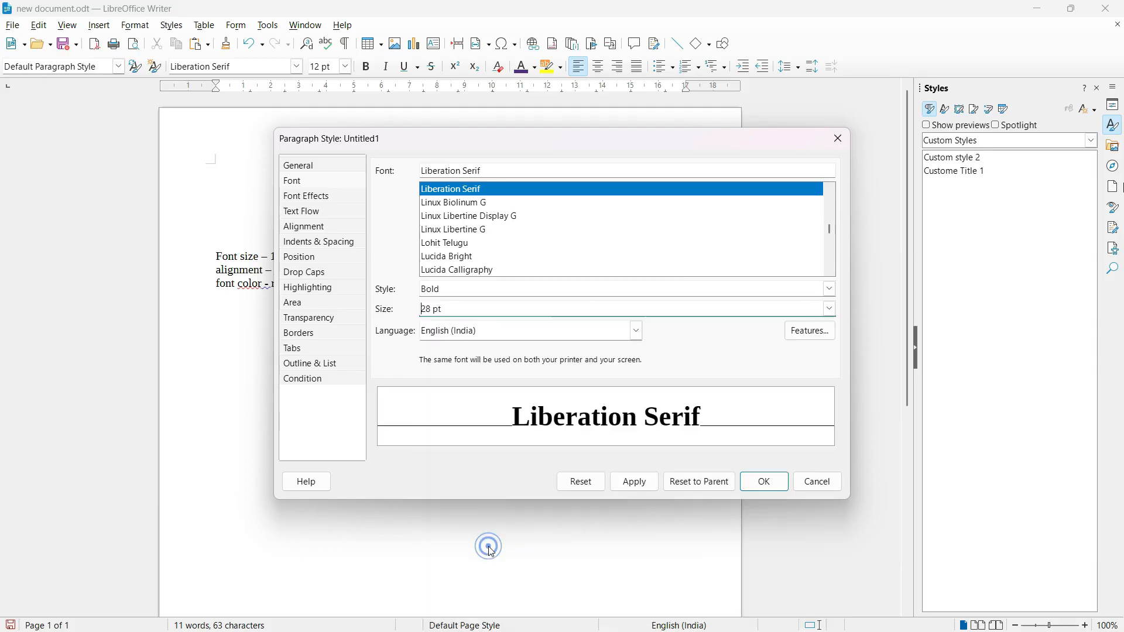
# Set the new paragraph style's font color to Blue and its alignment to Center.
pyautogui.click(307, 196)
pyautogui.click(542, 181)
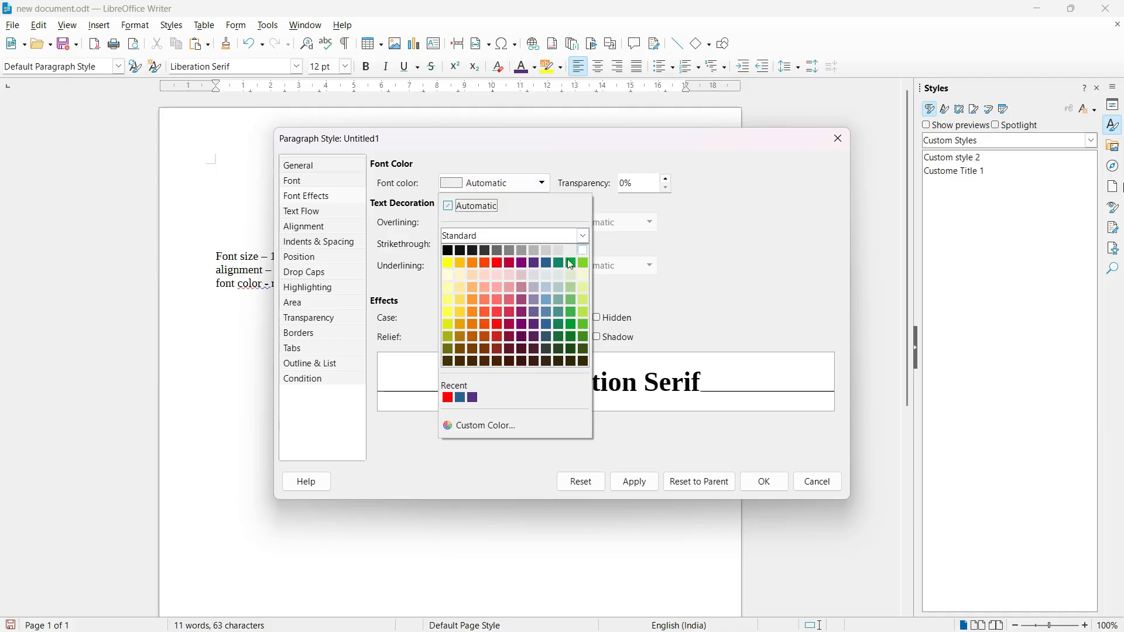
pyautogui.click(546, 262)
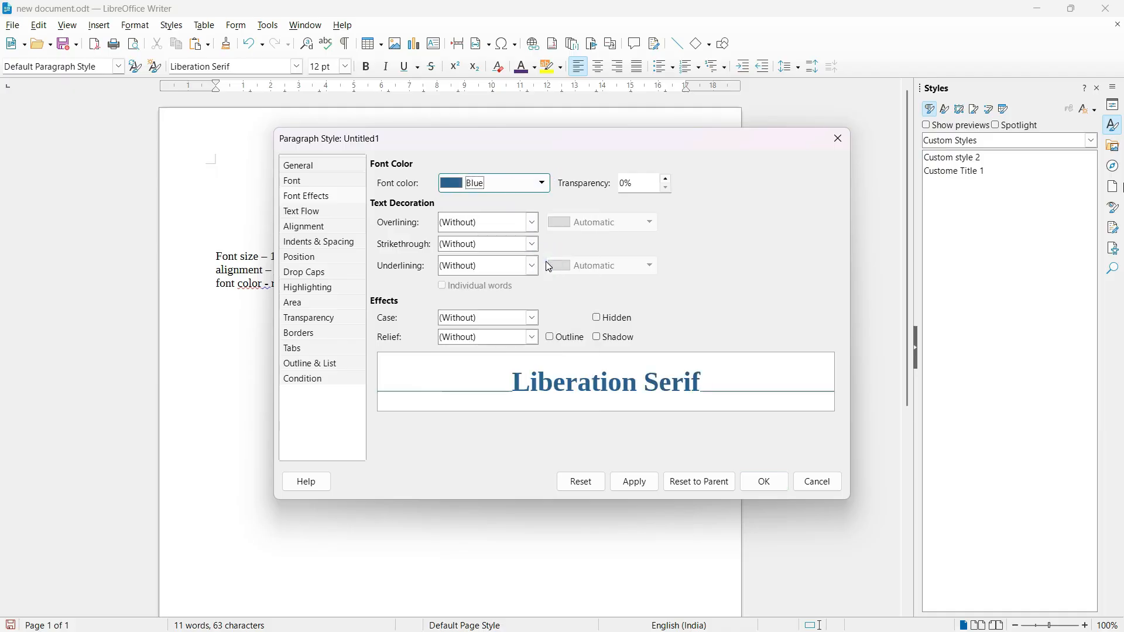
pyautogui.click(321, 227)
pyautogui.click(399, 195)
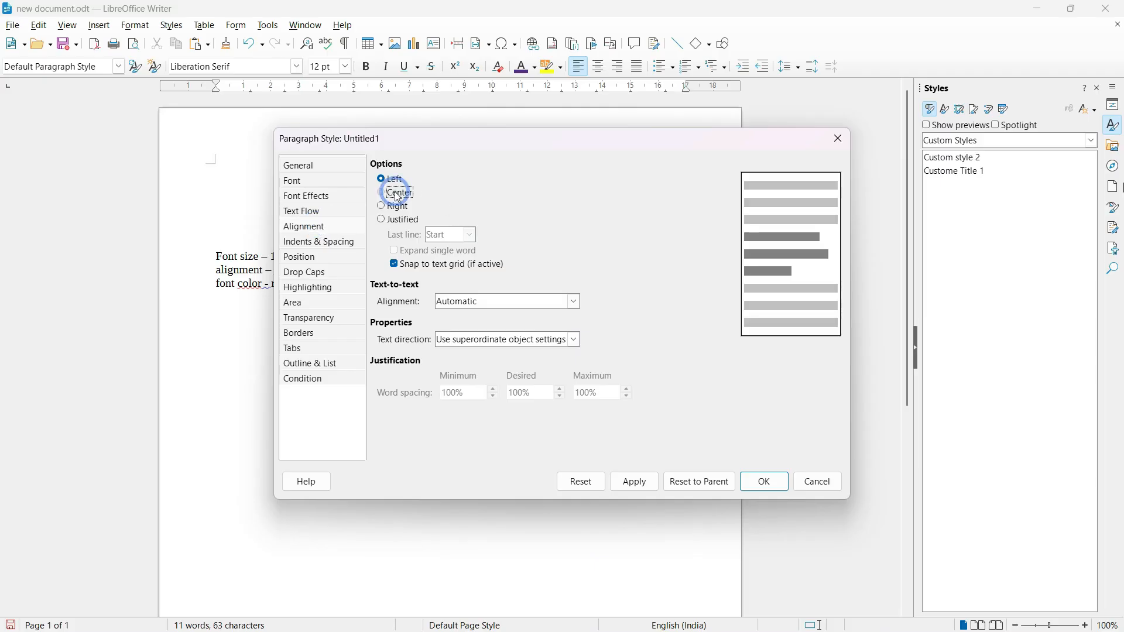
# Change the new paragraph style's font to Liberation Sans and save the style.
pyautogui.click(316, 181)
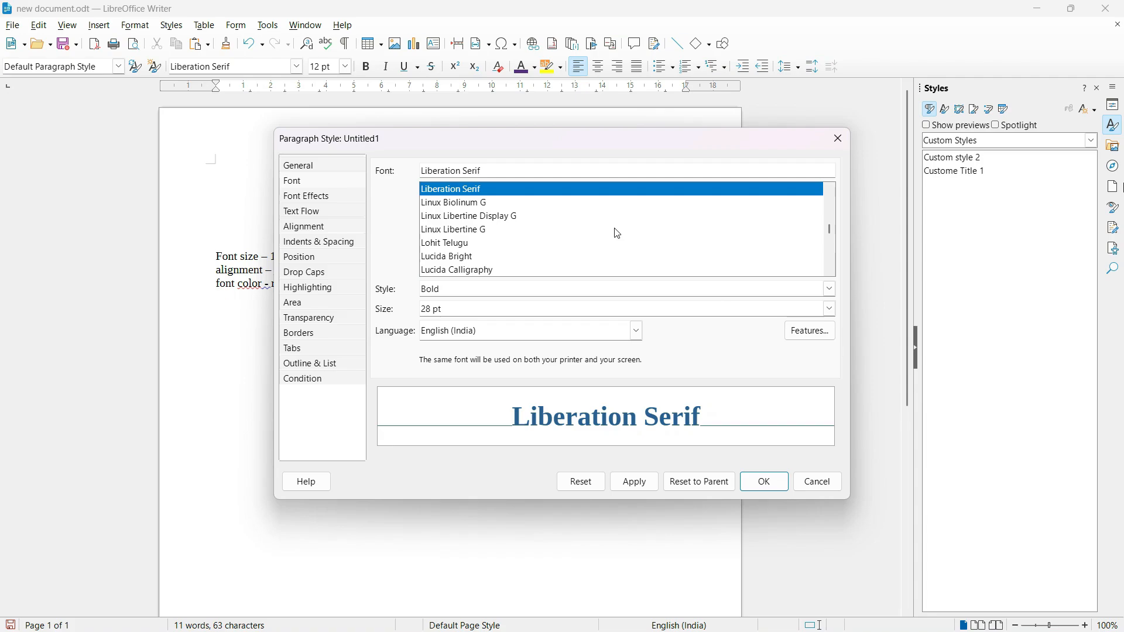
pyautogui.click(828, 194)
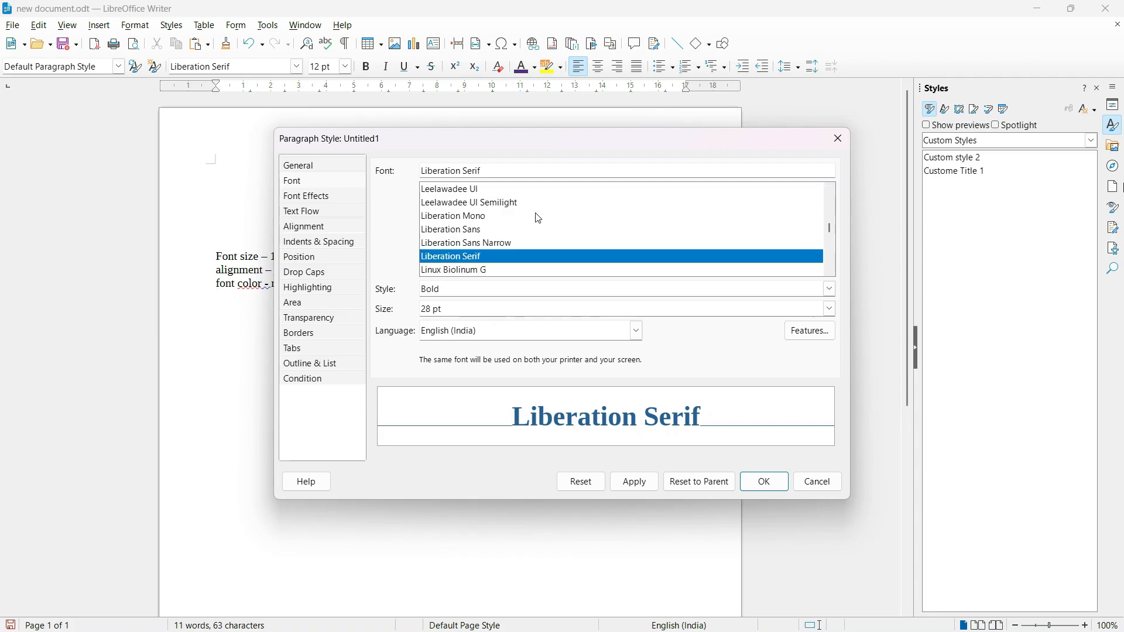
pyautogui.click(462, 232)
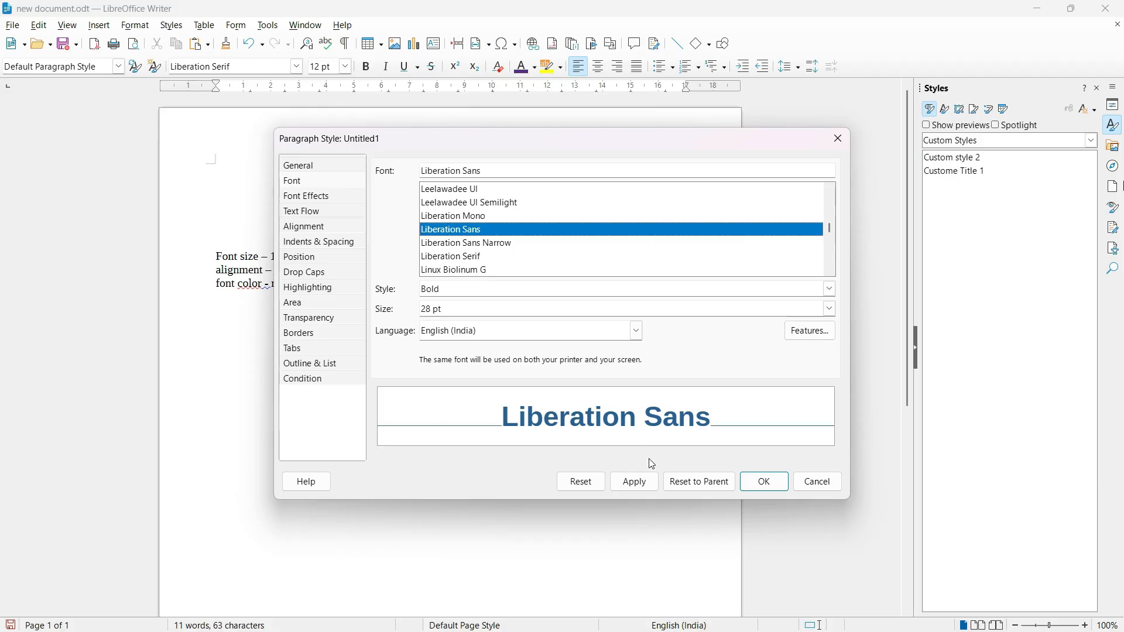
pyautogui.click(639, 487)
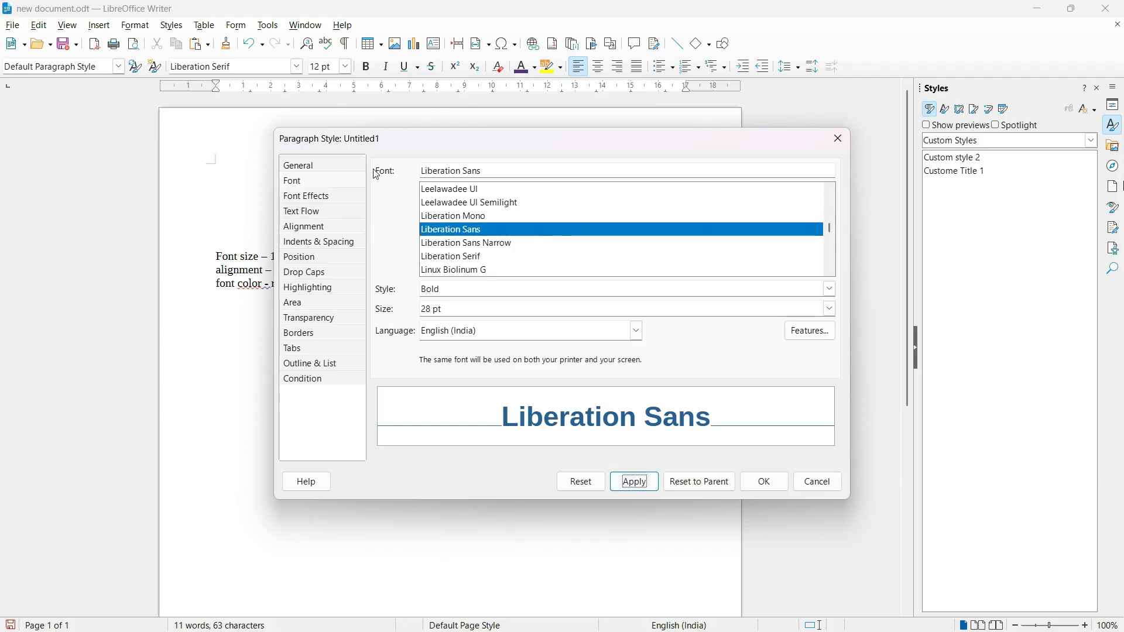
pyautogui.click(304, 167)
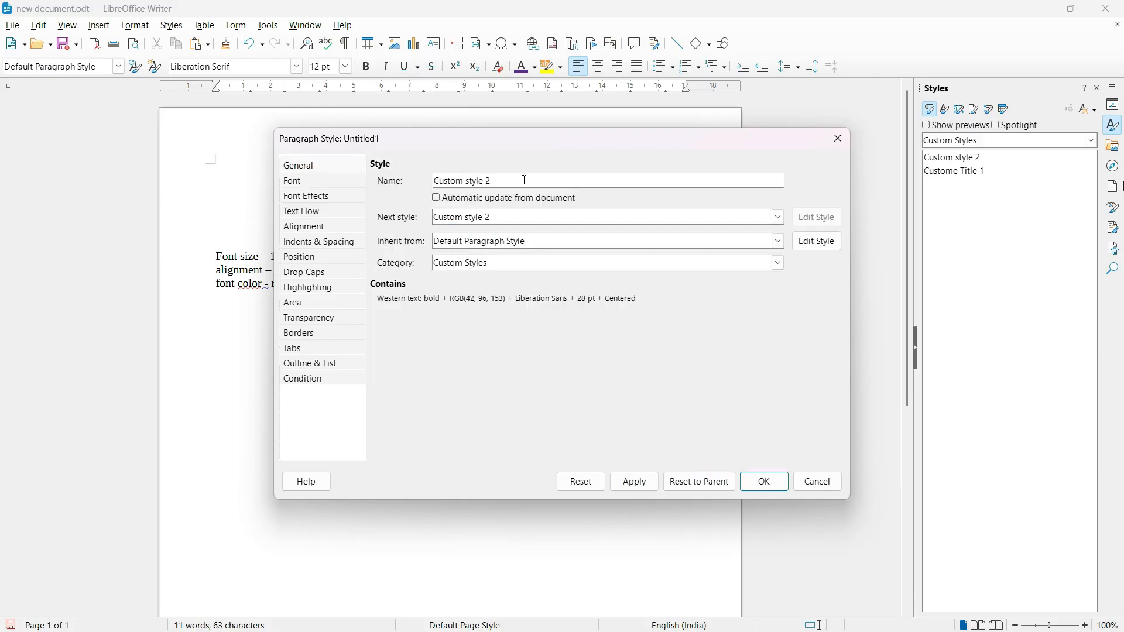
pyautogui.click(764, 483)
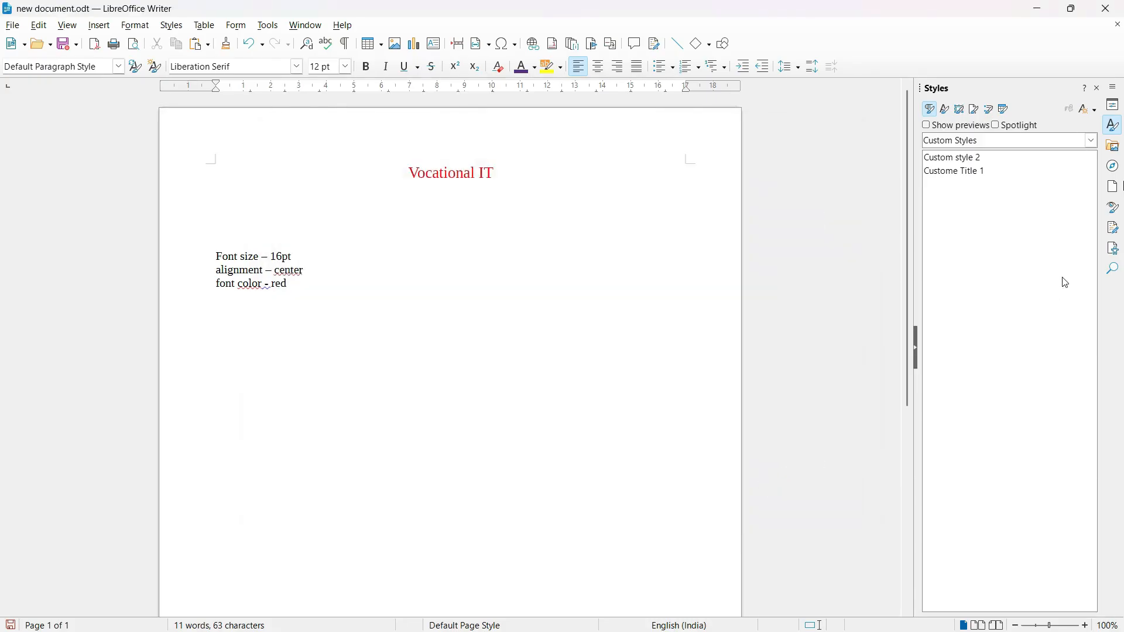
# Apply the Custom style 2 paragraph style to the "Vocational IT" heading.
pyautogui.click(965, 158)
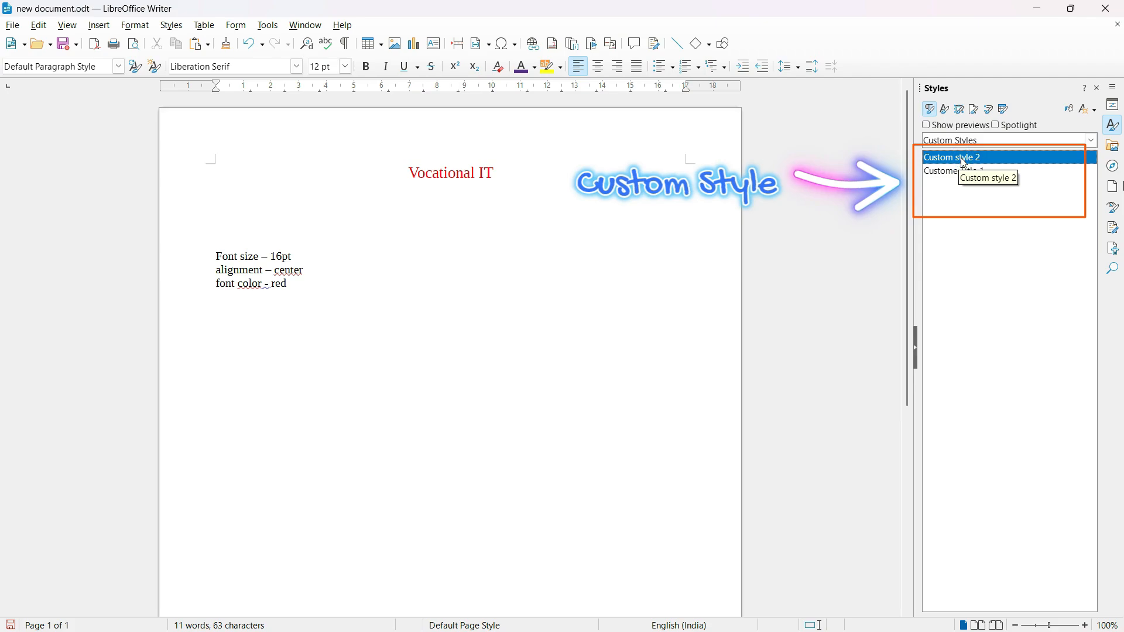
pyautogui.moveTo(544, 176); pyautogui.dragTo(366, 173)
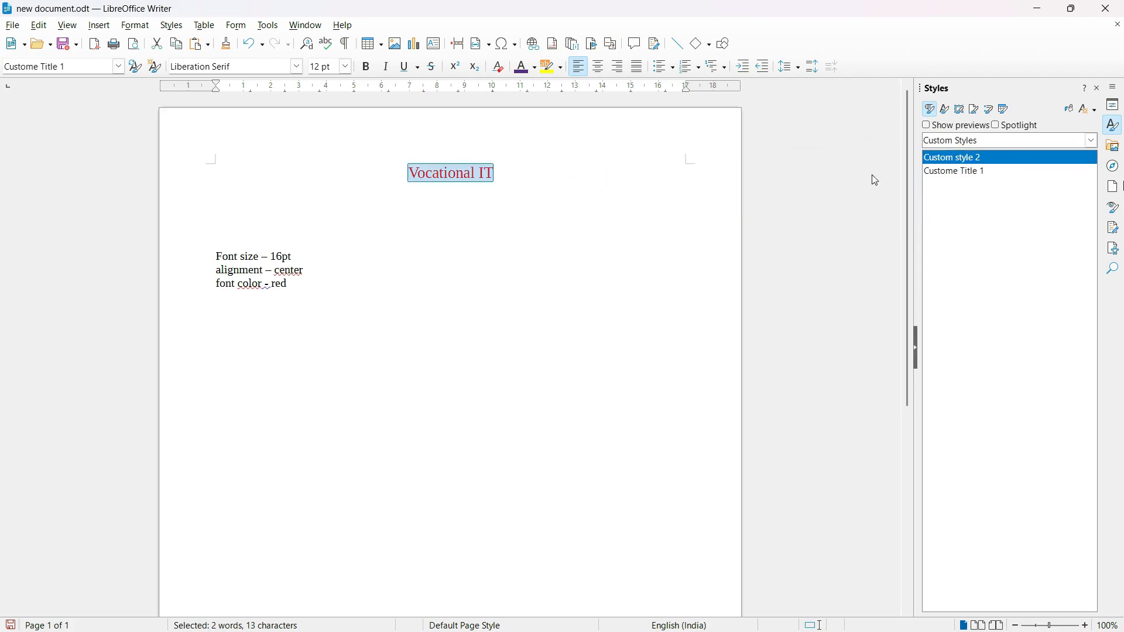
pyautogui.doubleClick(977, 156)
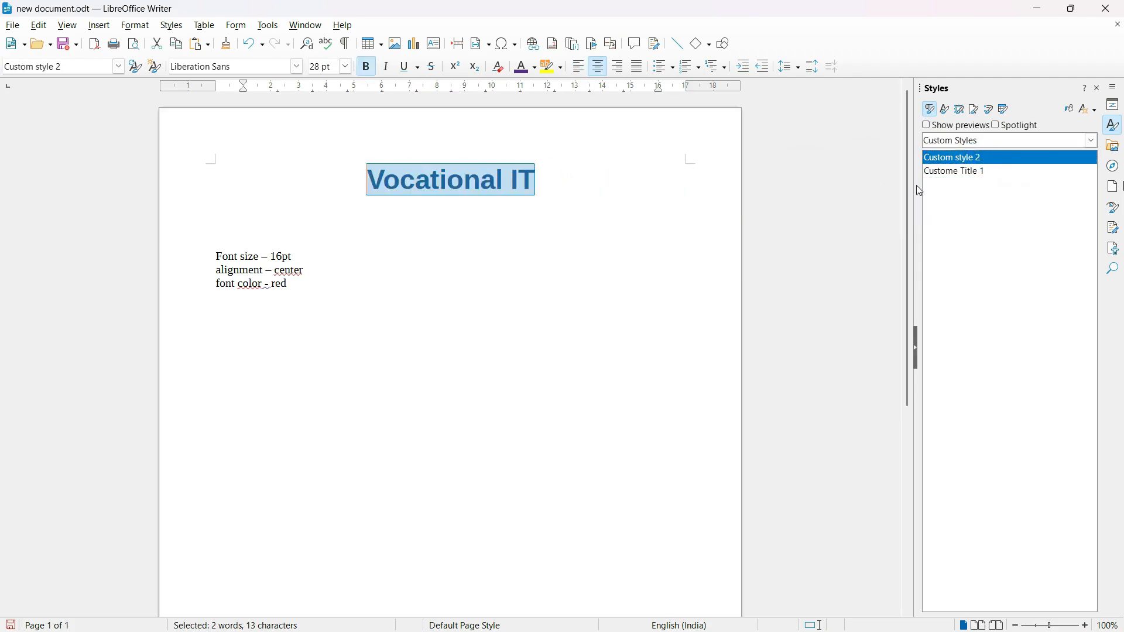
pyautogui.click(550, 185)
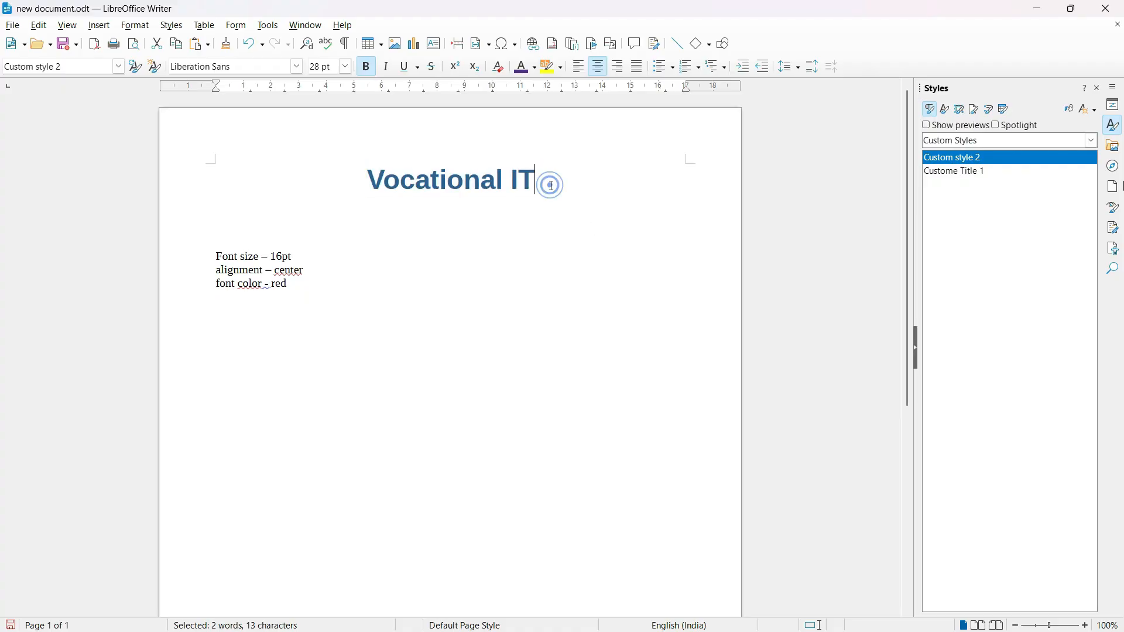
# Apply Custom style 2 to each of the "Font size – 16pt", "alignment – center" and "font color - red" lines.
pyautogui.moveTo(213, 255); pyautogui.dragTo(303, 256)
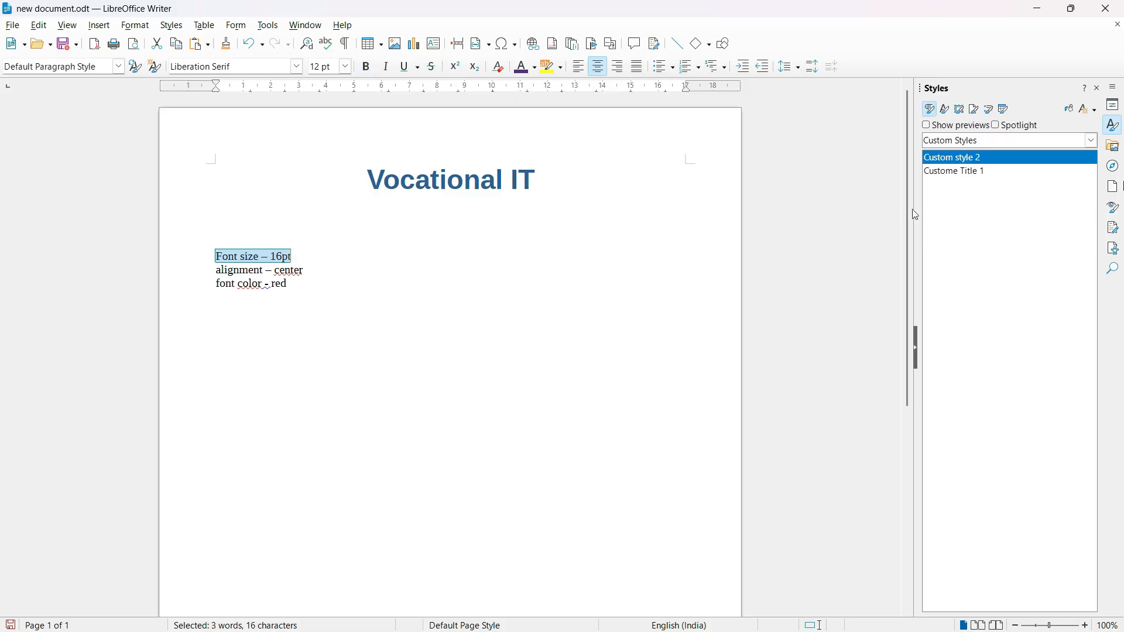
pyautogui.doubleClick(988, 159)
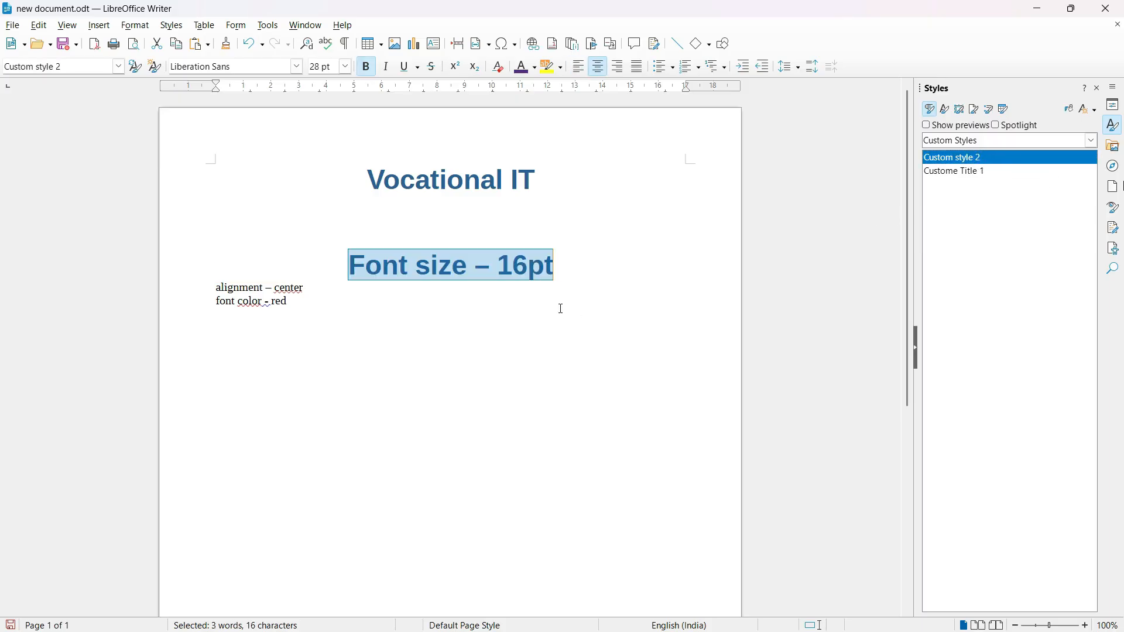
pyautogui.moveTo(214, 287); pyautogui.dragTo(319, 282)
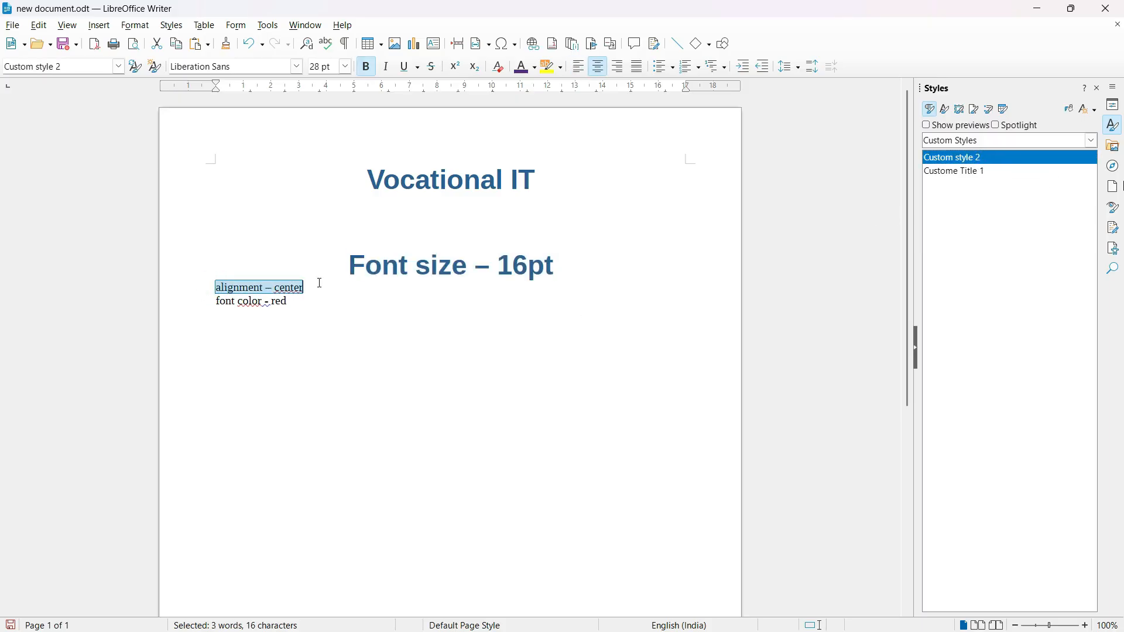
pyautogui.doubleClick(965, 158)
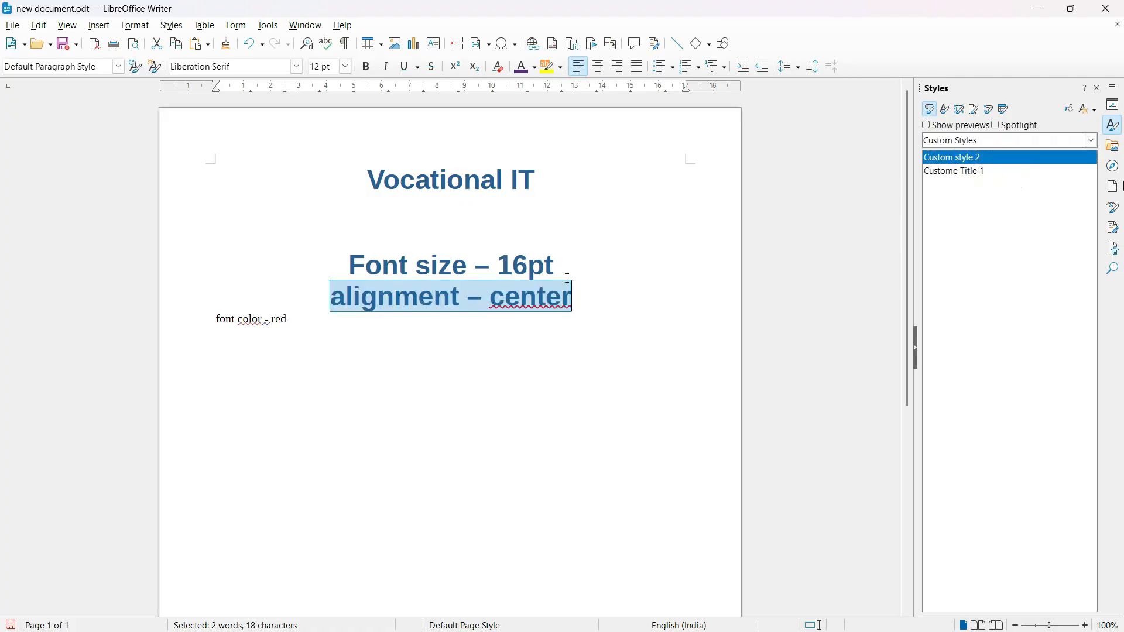
pyautogui.moveTo(216, 319); pyautogui.dragTo(295, 319)
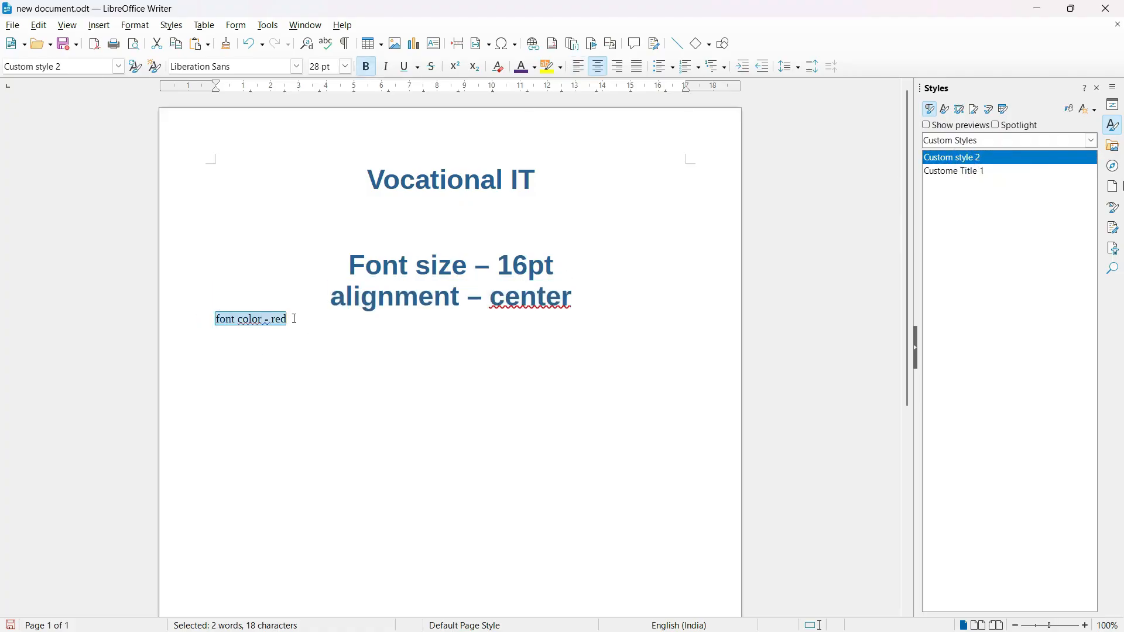
pyautogui.doubleClick(976, 158)
pyautogui.click(583, 370)
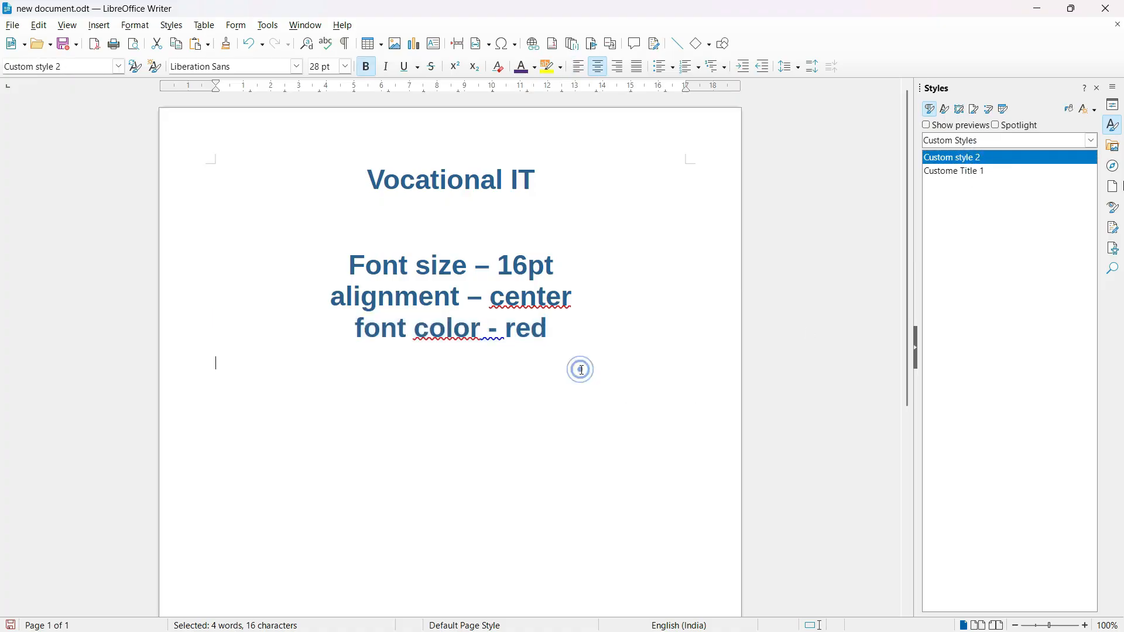
pyautogui.moveTo(572, 344); pyautogui.dragTo(366, 180)
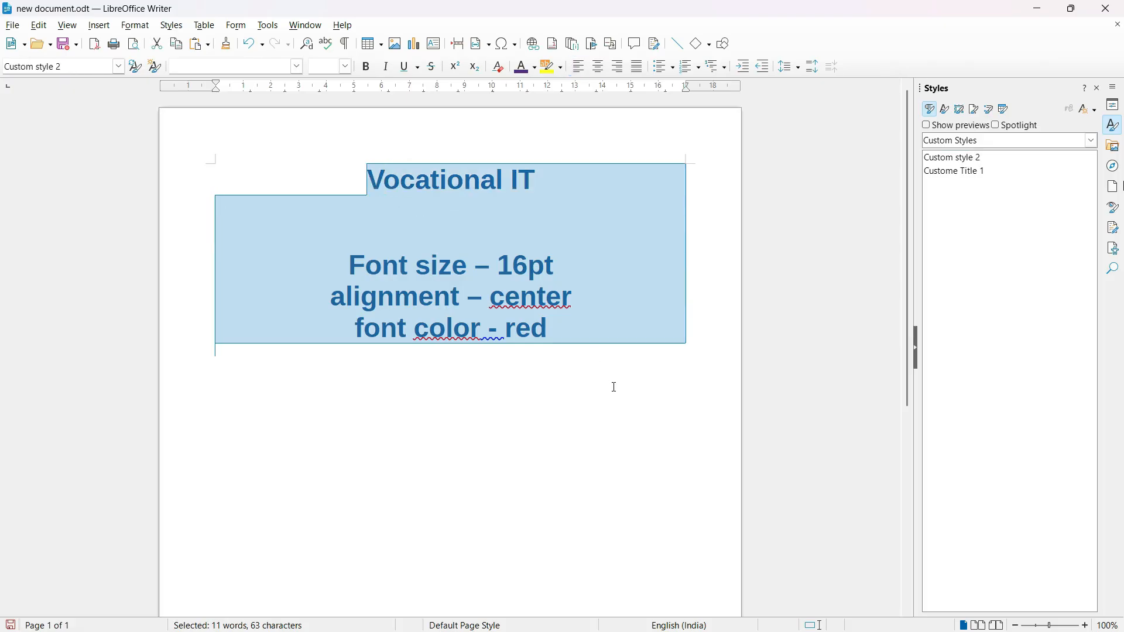
# Reset the heading and all the text lines to the Default Paragraph Style from the full list of styles.
pyautogui.click(614, 387)
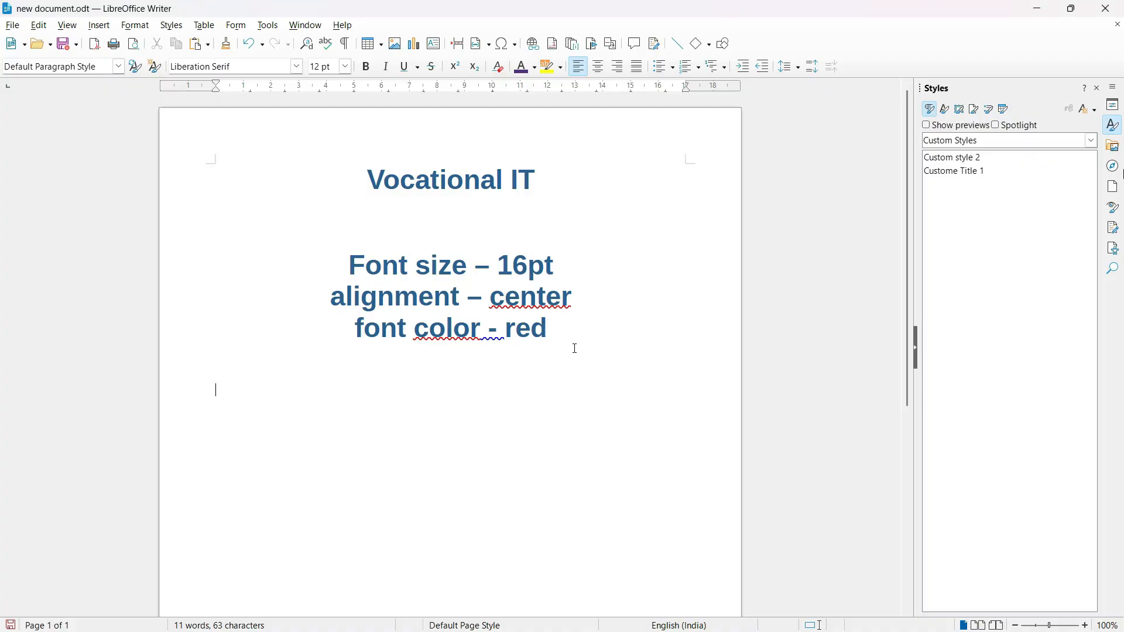
pyautogui.moveTo(575, 348); pyautogui.dragTo(354, 171)
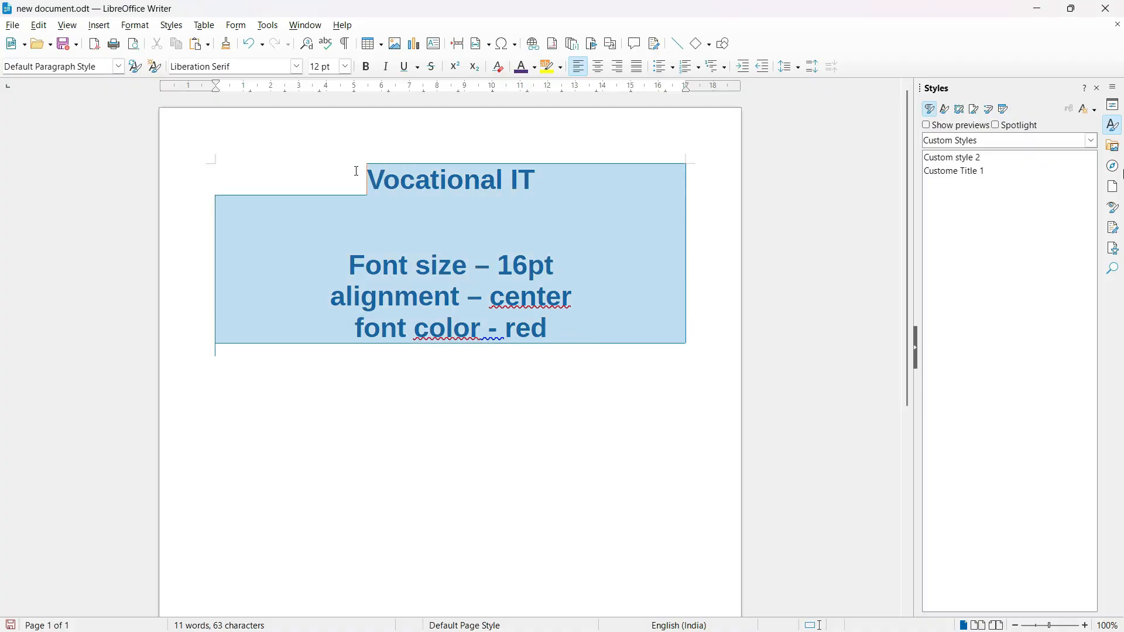
pyautogui.click(1094, 141)
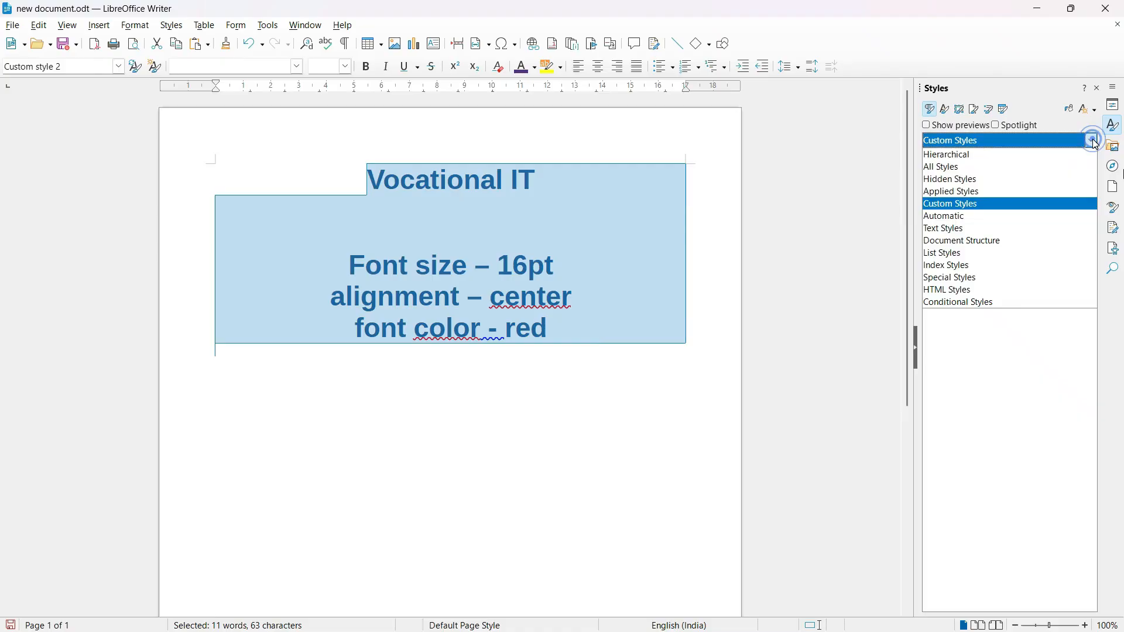
pyautogui.click(997, 167)
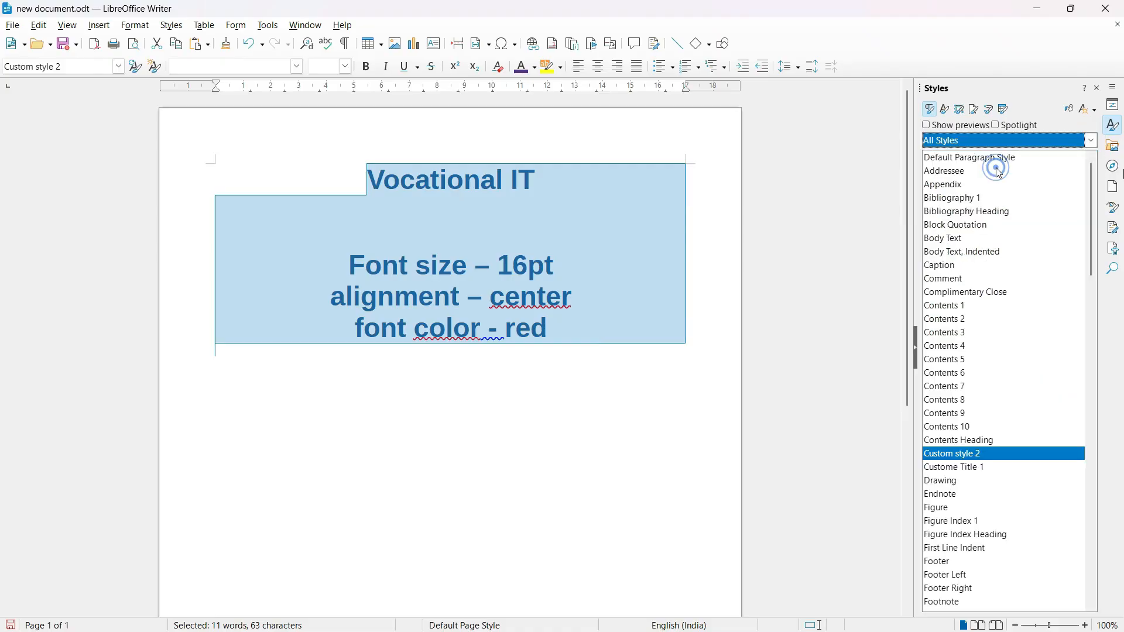
pyautogui.doubleClick(973, 160)
pyautogui.click(332, 263)
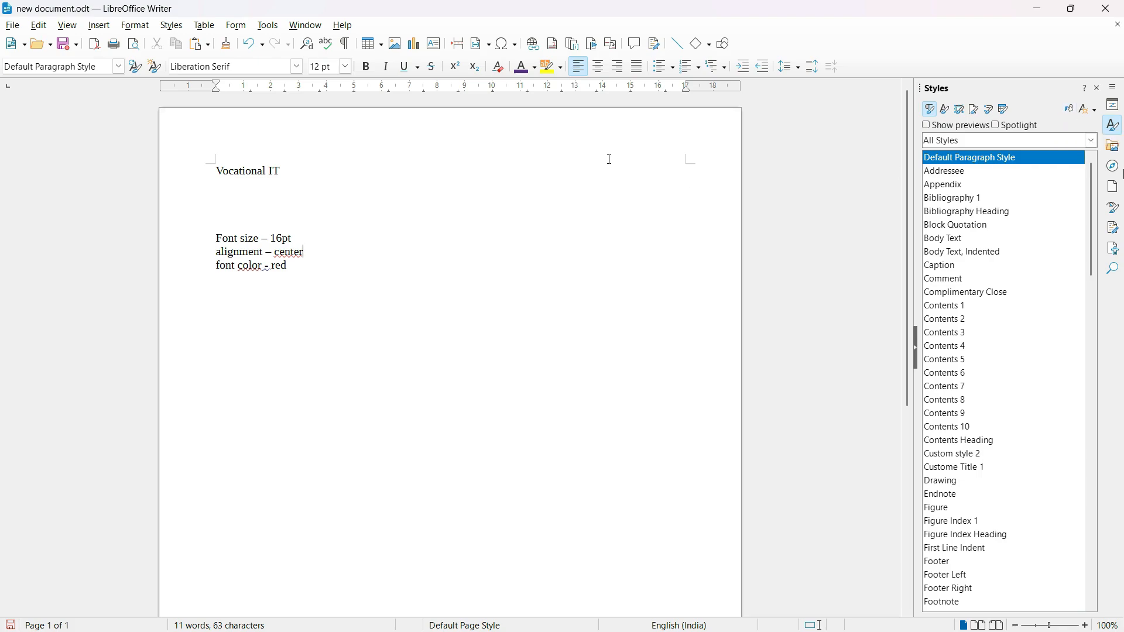
# Show only the custom styles and apply Custom style 2 to the "Vocational IT" heading in Fill Format Mode.
pyautogui.moveTo(217, 172); pyautogui.dragTo(295, 175)
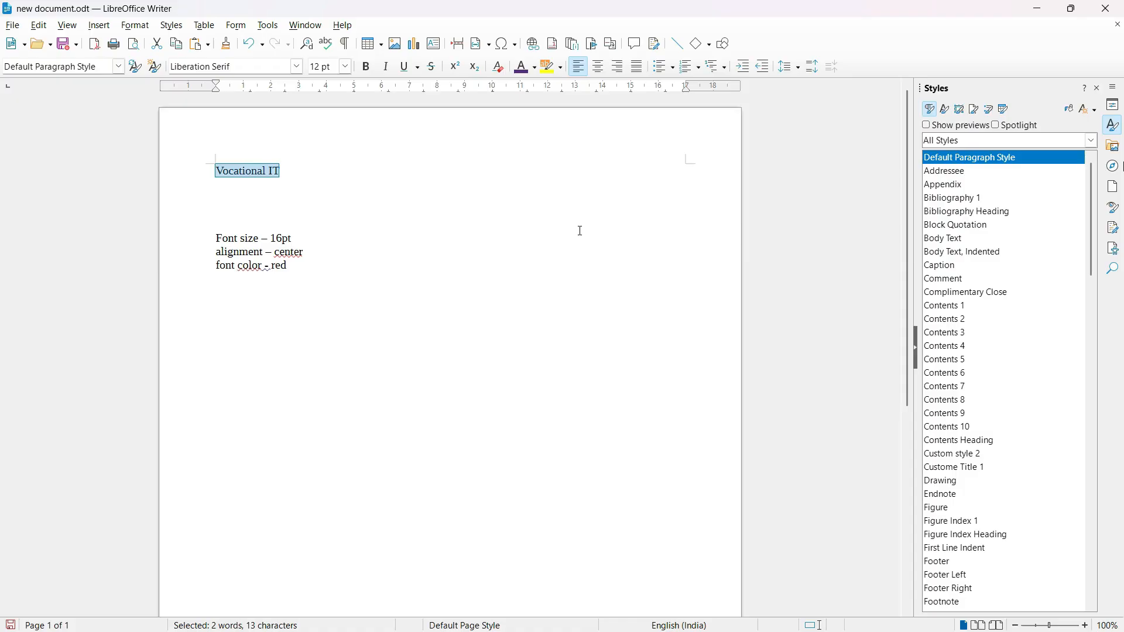
pyautogui.click(337, 243)
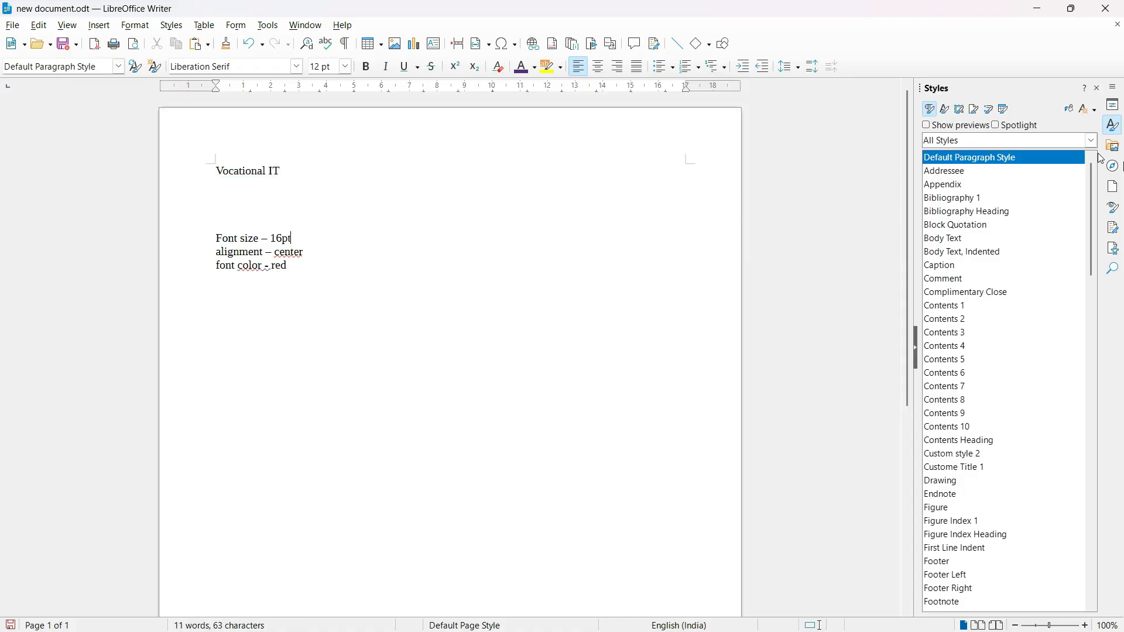
pyautogui.click(1092, 142)
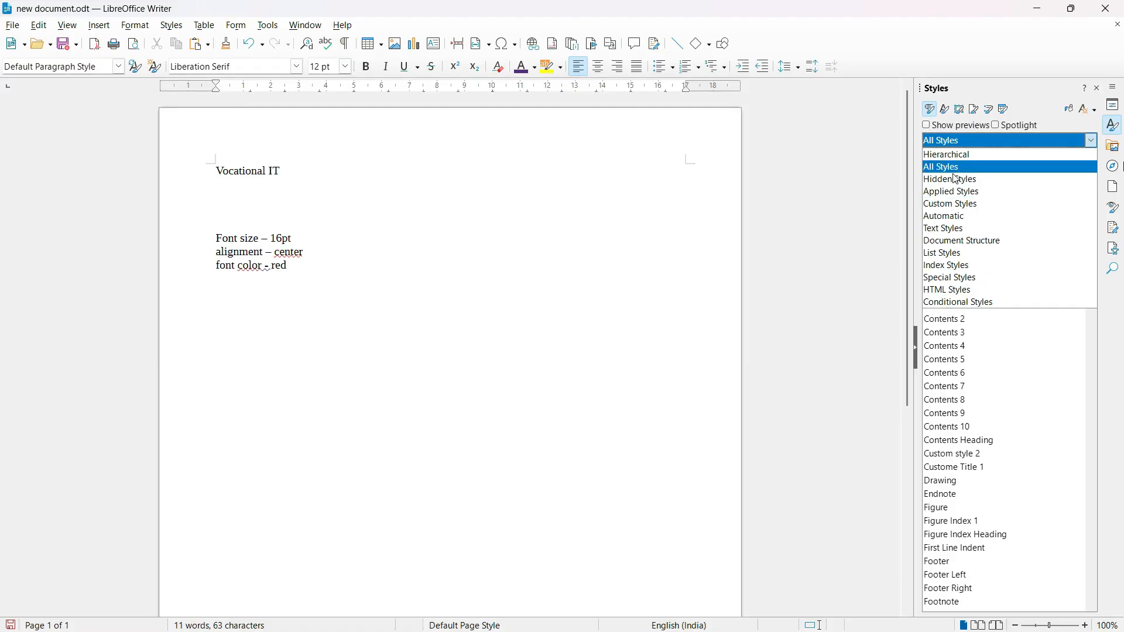
pyautogui.click(949, 203)
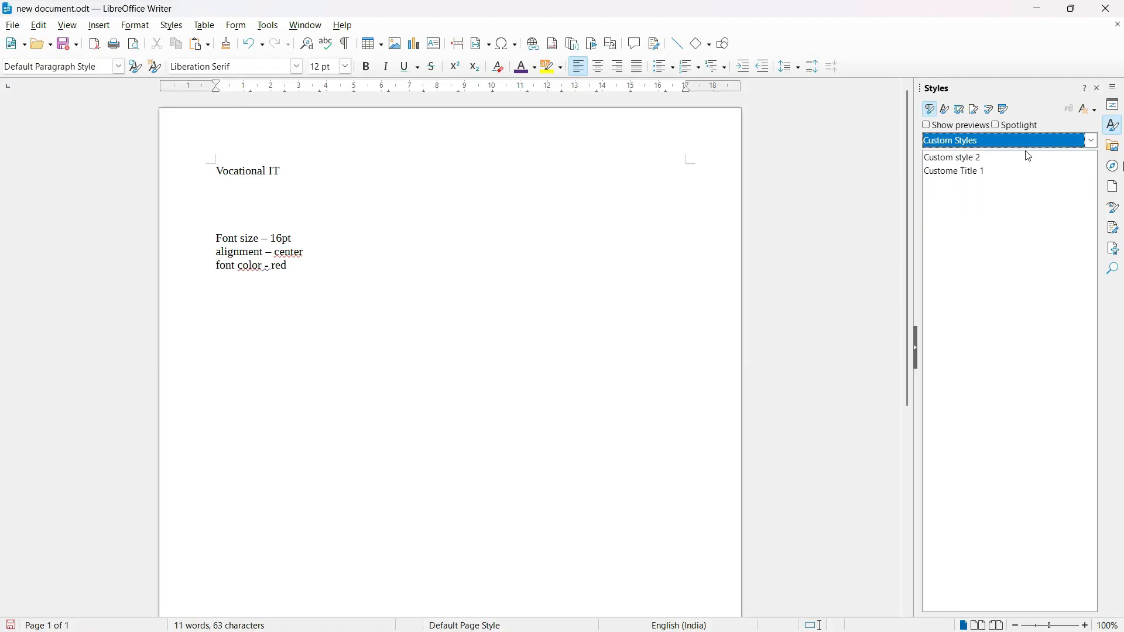
pyautogui.click(975, 162)
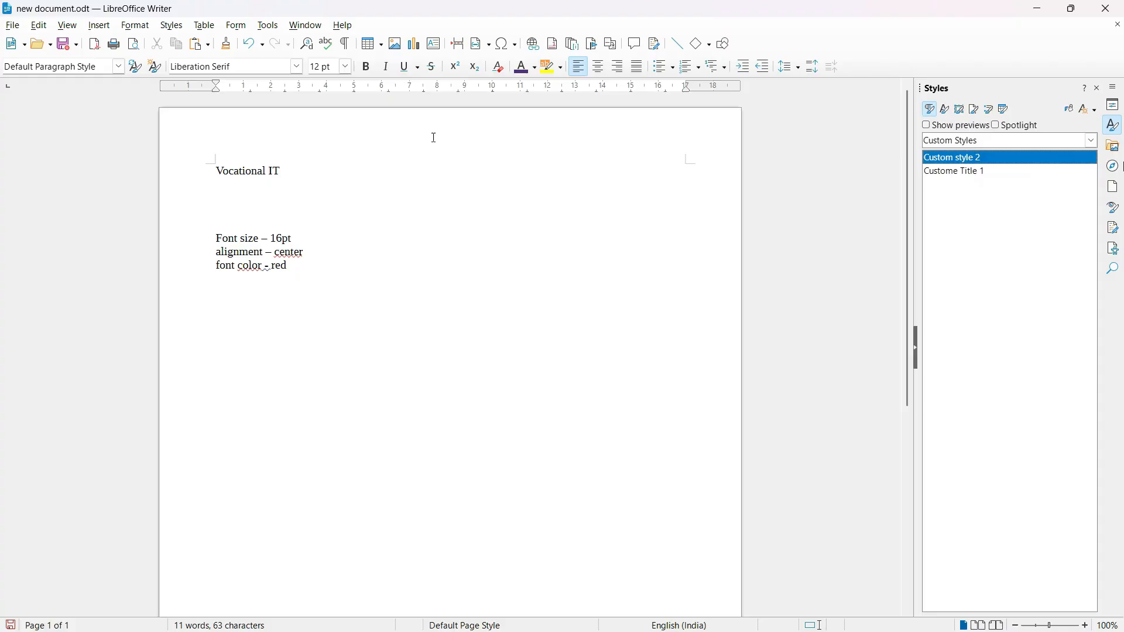
pyautogui.click(1070, 109)
pyautogui.click(248, 171)
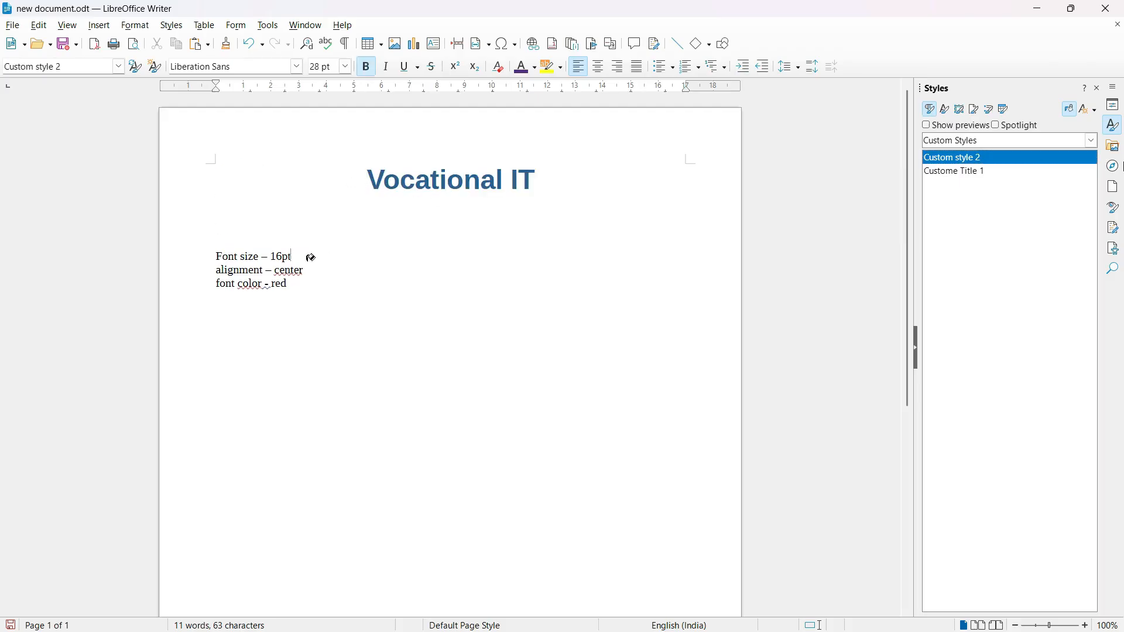
# Fill the "Font size – 16pt", "alignment – center" and "font color - red" lines with Custom style 2.
pyautogui.click(284, 256)
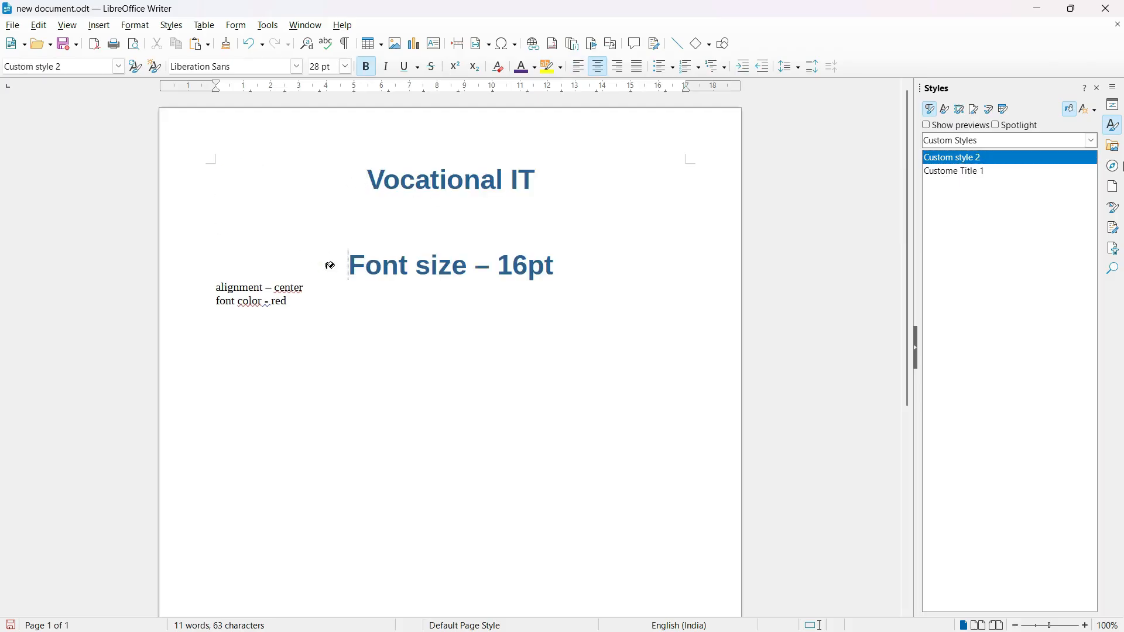
pyautogui.click(295, 287)
pyautogui.click(272, 320)
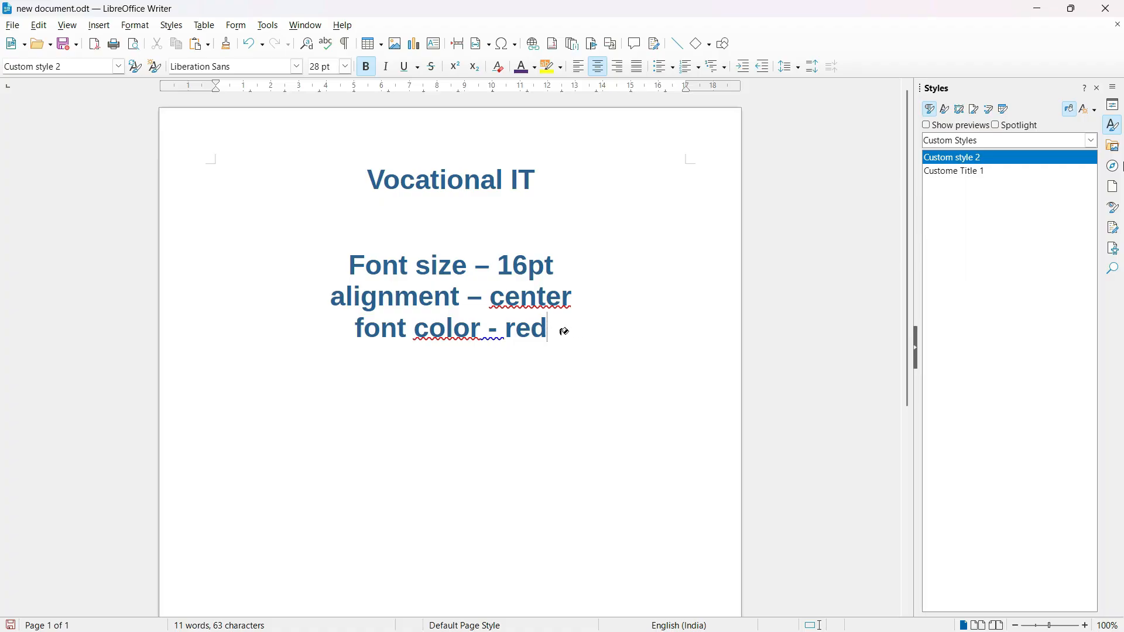
pyautogui.press('Return')
pyautogui.press('Left')
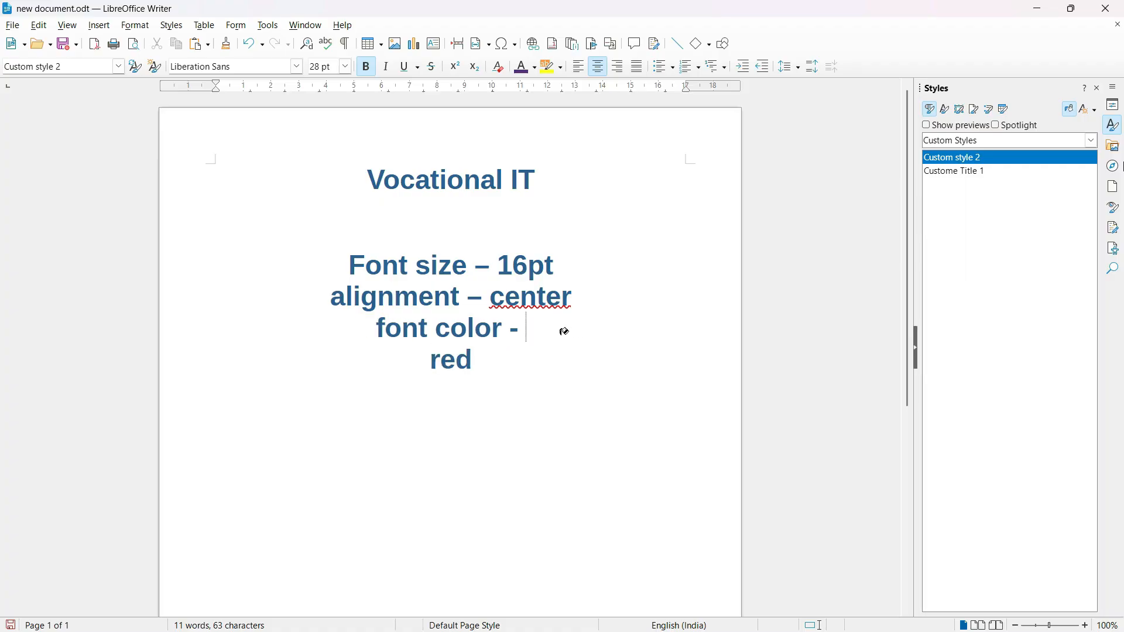
pyautogui.press('Delete')
pyautogui.press('Right')
pyautogui.press('Right')
pyautogui.press('Right')
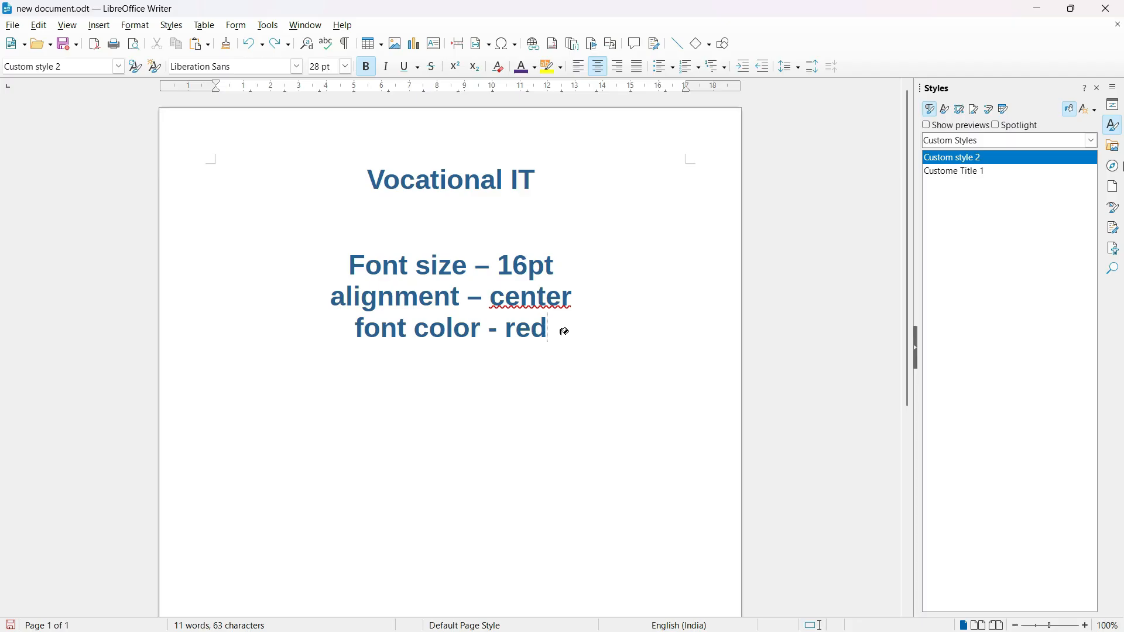
# Add a "TExt" line below "font color - red" and fill it with Custom style 2.
pyautogui.press('Return')
pyautogui.write('TExt')
pyautogui.press('Return')
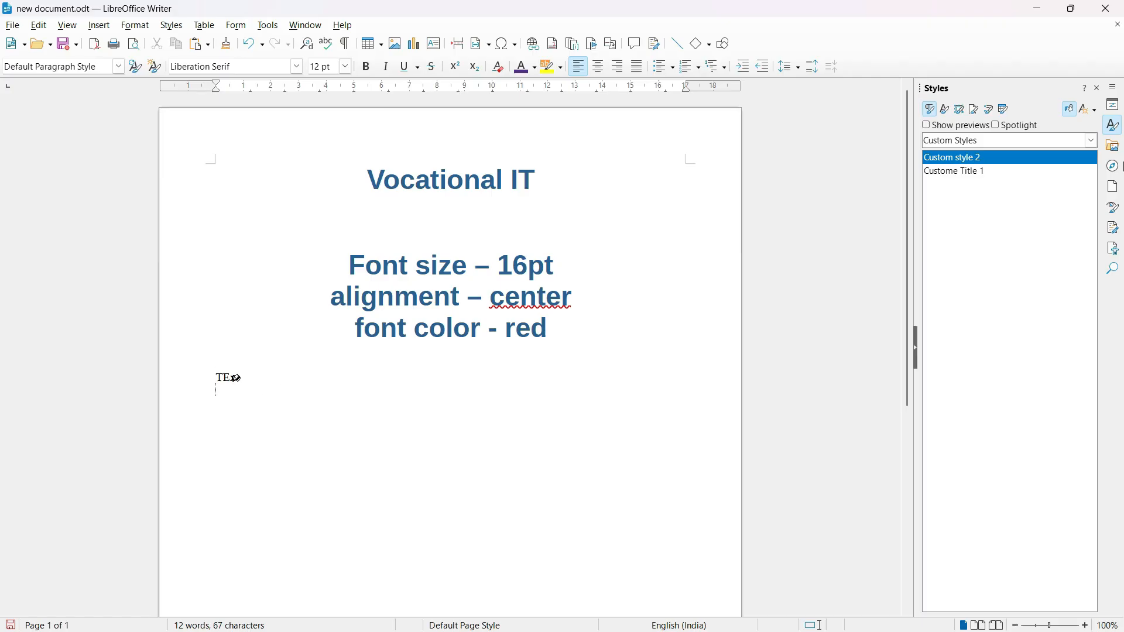
pyautogui.click(246, 295)
pyautogui.click(232, 376)
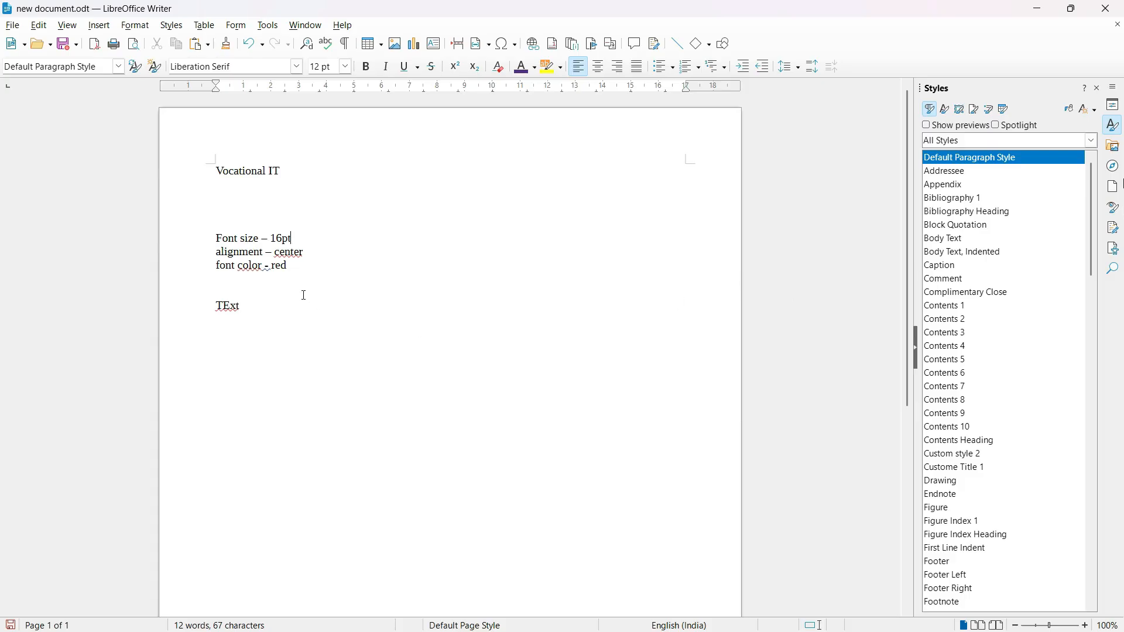
pyautogui.moveTo(254, 306); pyautogui.dragTo(220, 174)
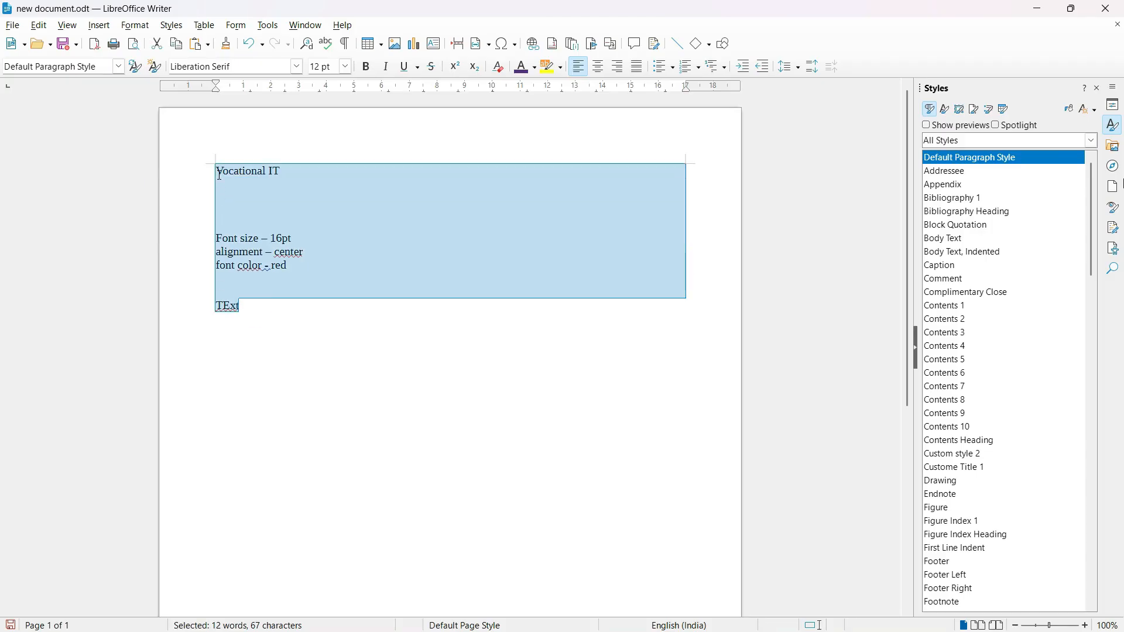
pyautogui.click(376, 319)
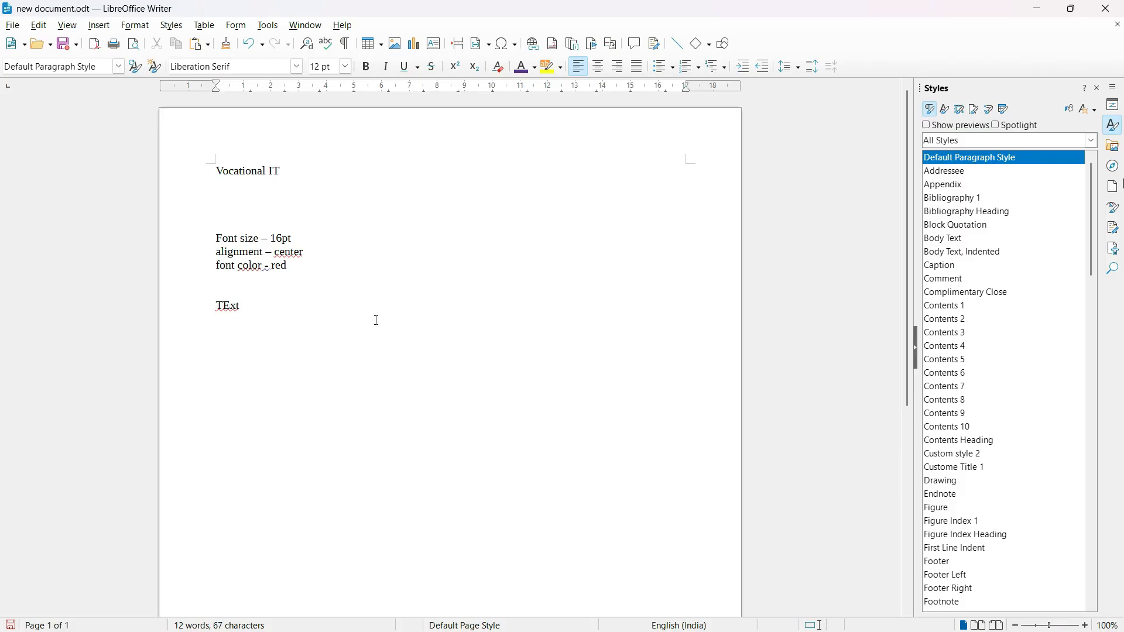
pyautogui.moveTo(254, 303); pyautogui.dragTo(218, 173)
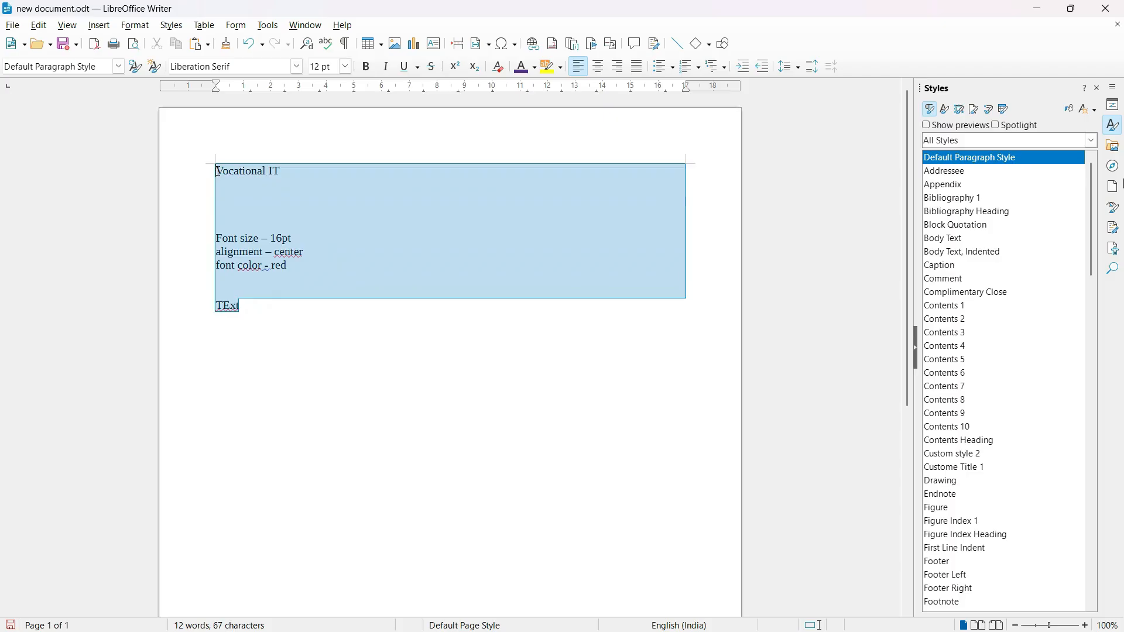
pyautogui.click(682, 253)
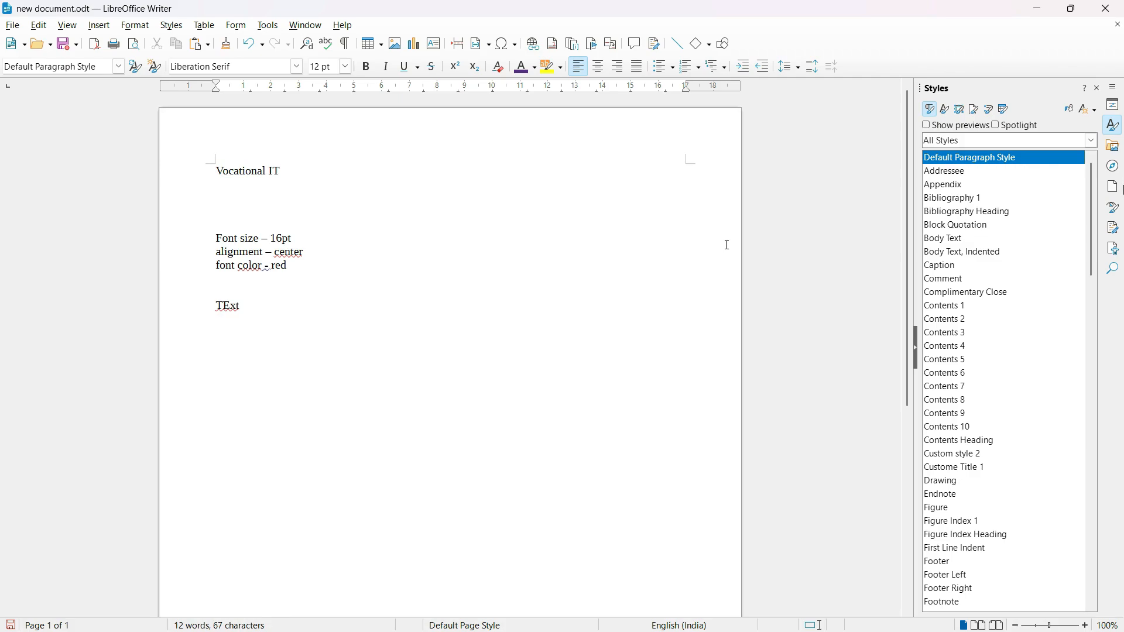
# Load the paragraph and character styles from the BPMN template in the Drawings category.
pyautogui.click(1094, 111)
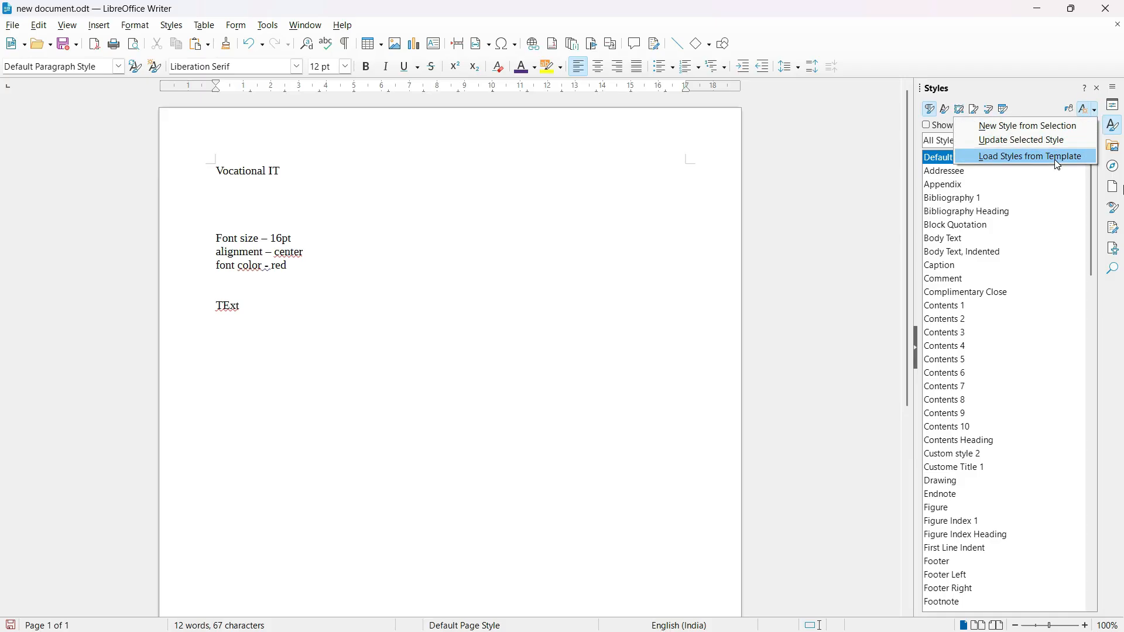
pyautogui.click(1060, 162)
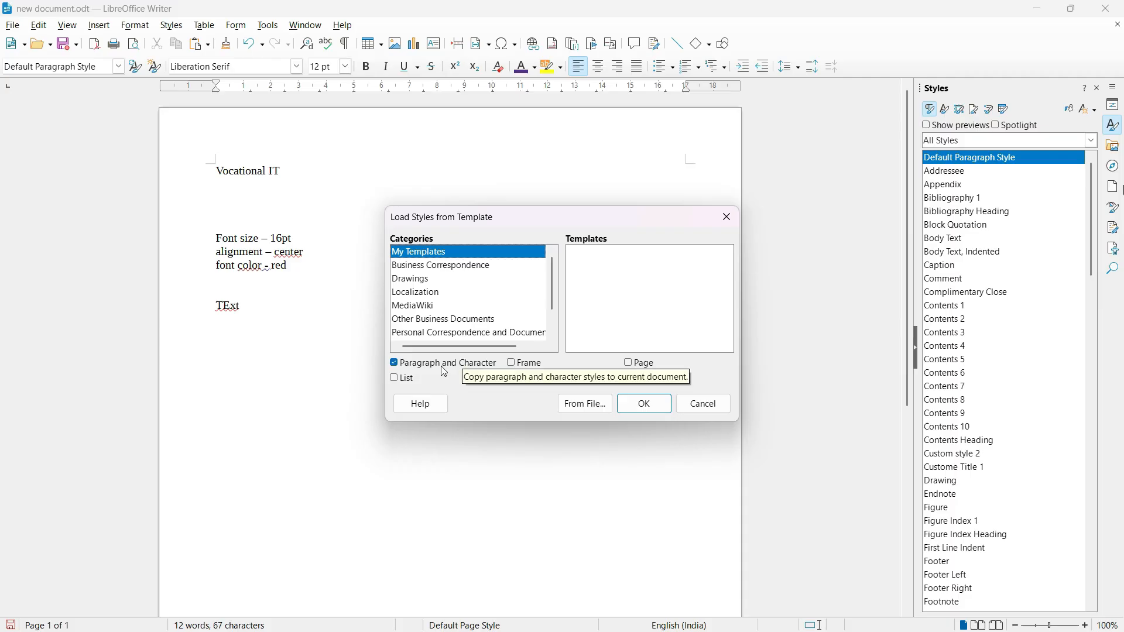
pyautogui.click(414, 291)
pyautogui.click(430, 284)
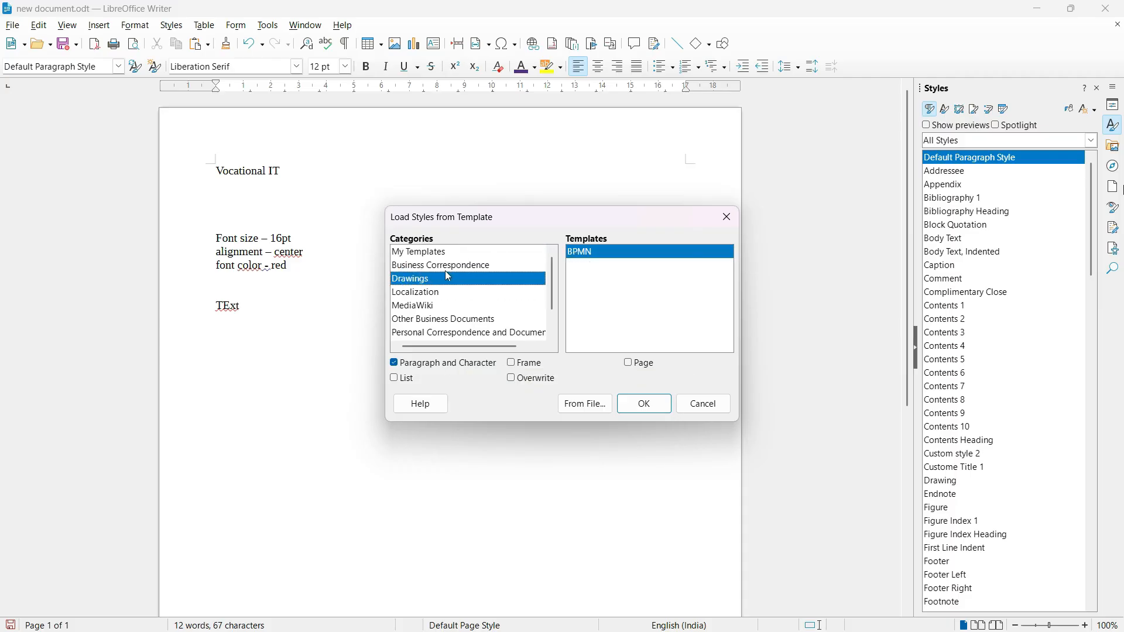
pyautogui.click(453, 266)
pyautogui.click(424, 282)
pyautogui.click(621, 262)
pyautogui.click(644, 405)
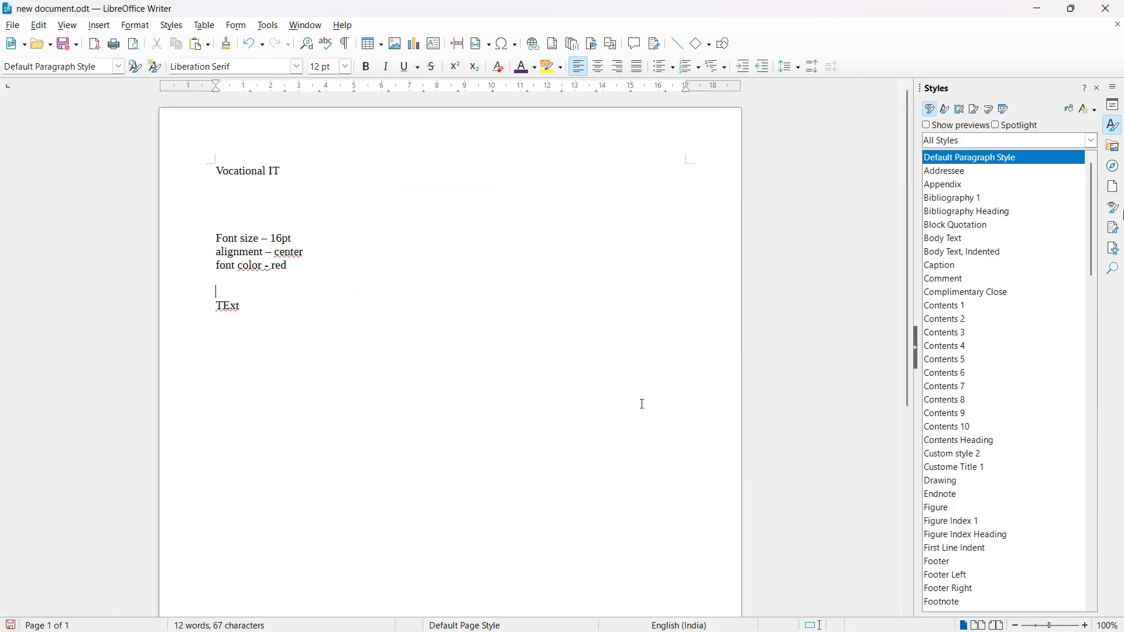